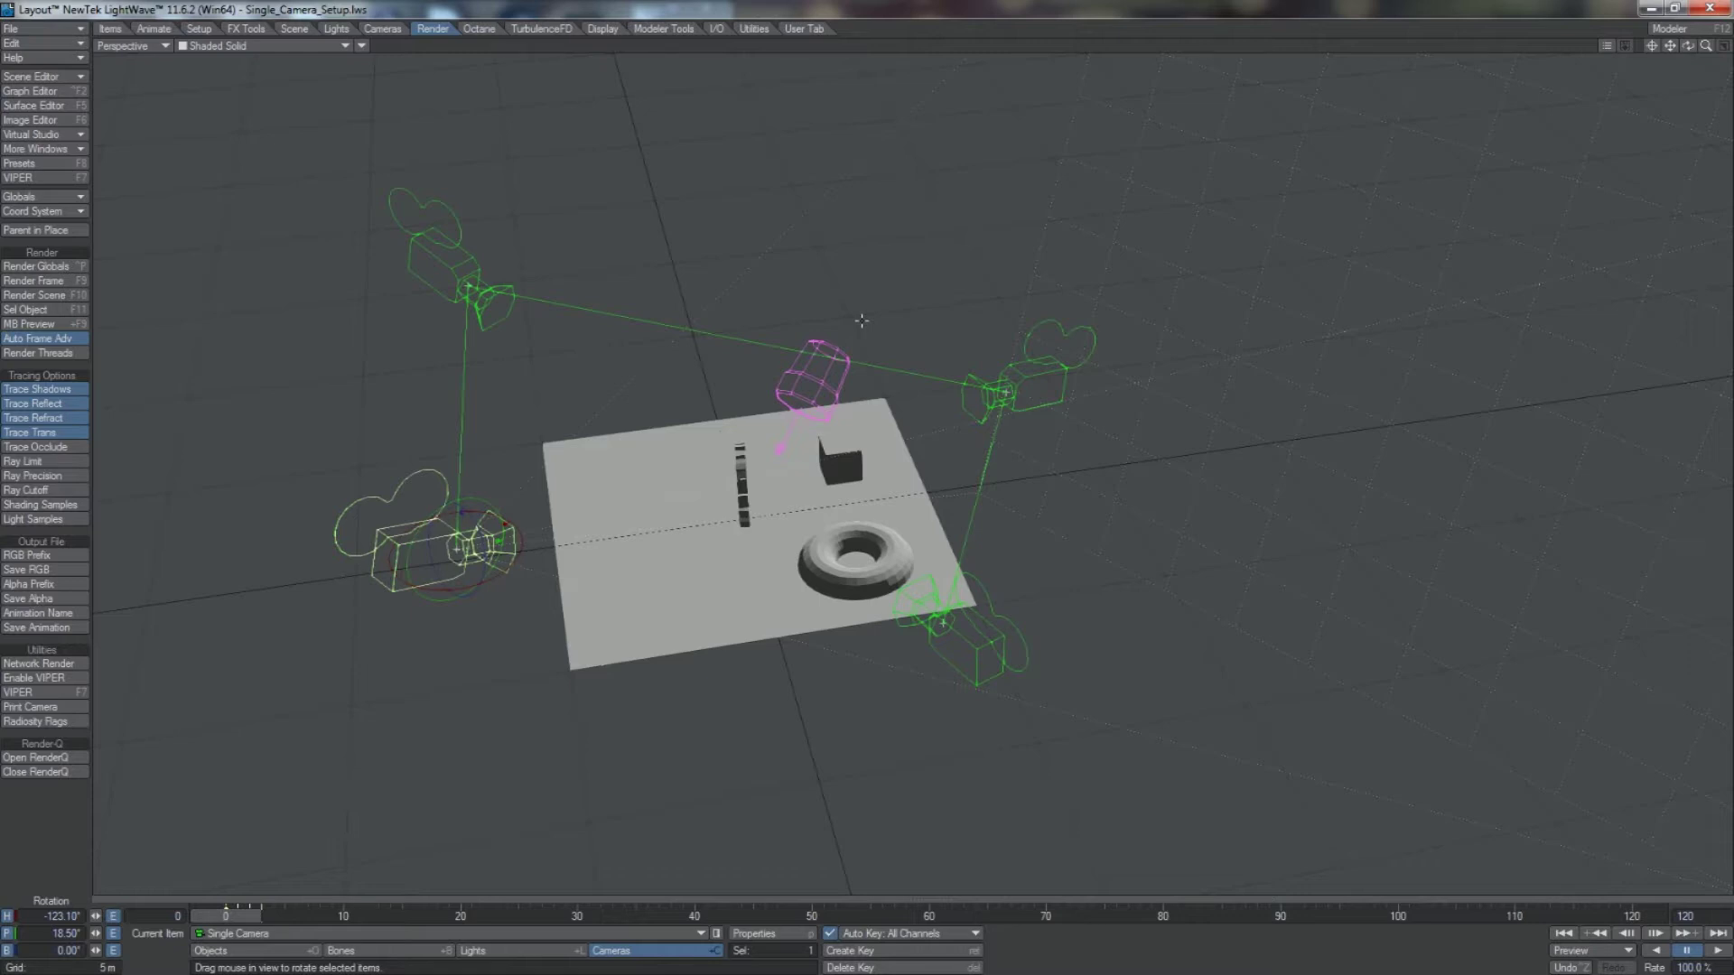
Examine the Single Camera's placement relative to the four numbered cameras in the perspective view.
{"action": "left_click_drag", "start_coordinate": [672, 479], "coordinate": [465, 784], "text": "alt"}
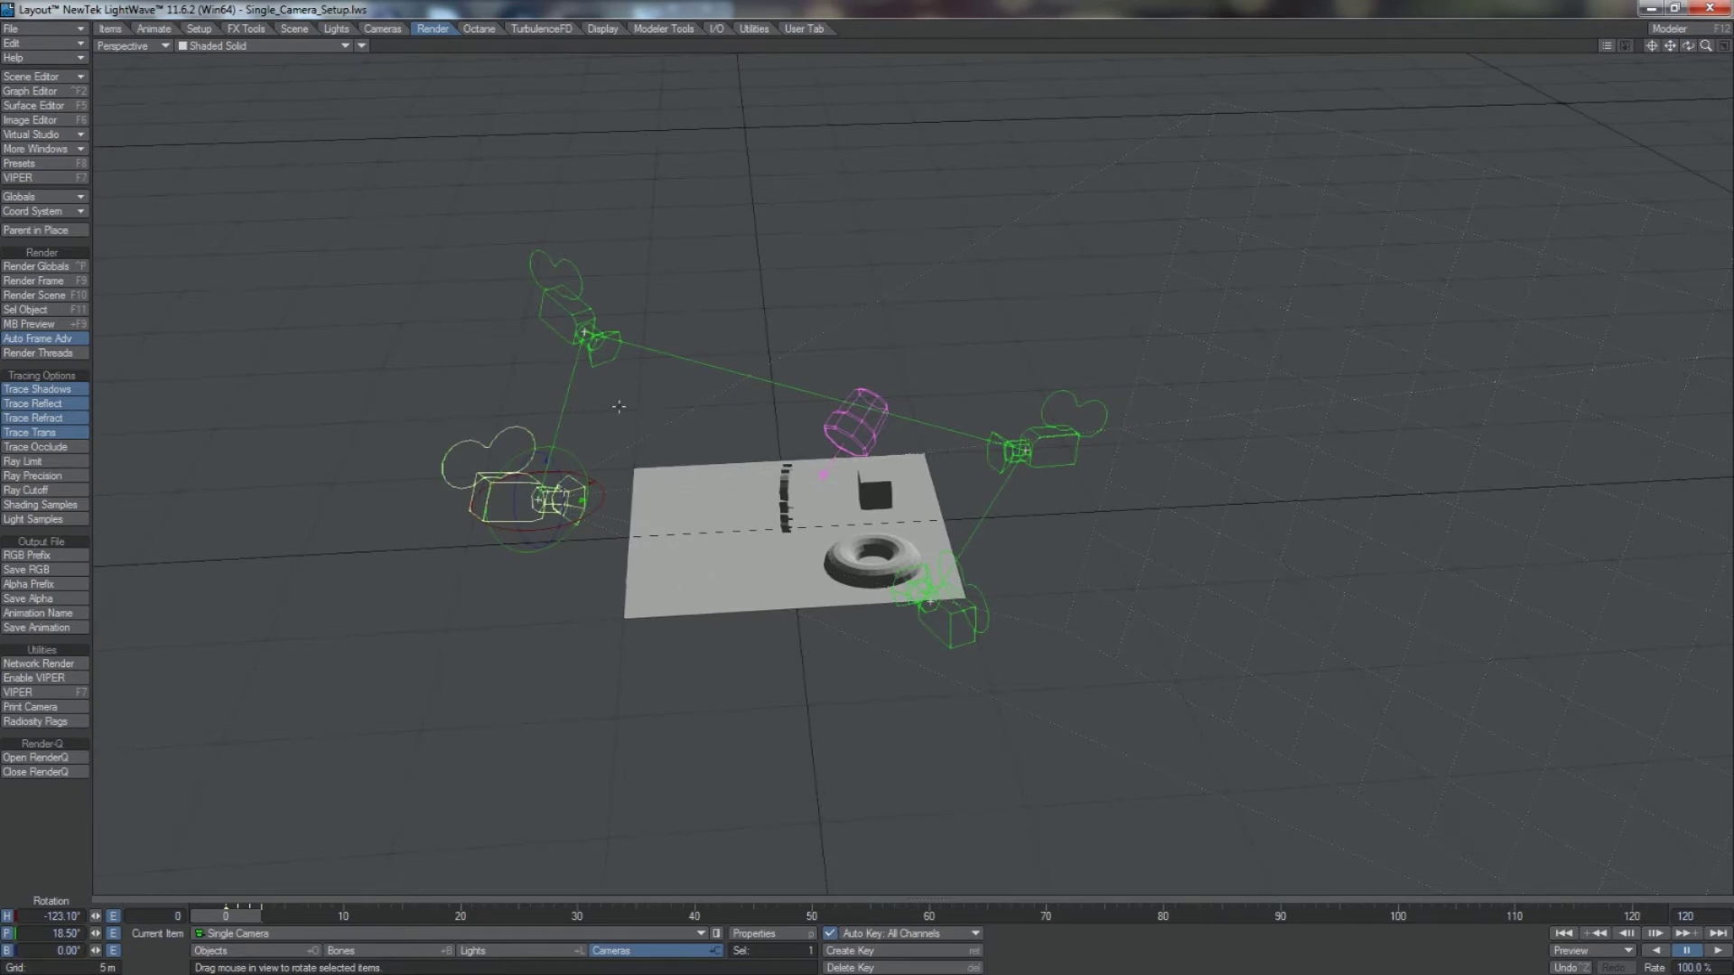
{"action": "left_click", "coordinate": [252, 934]}
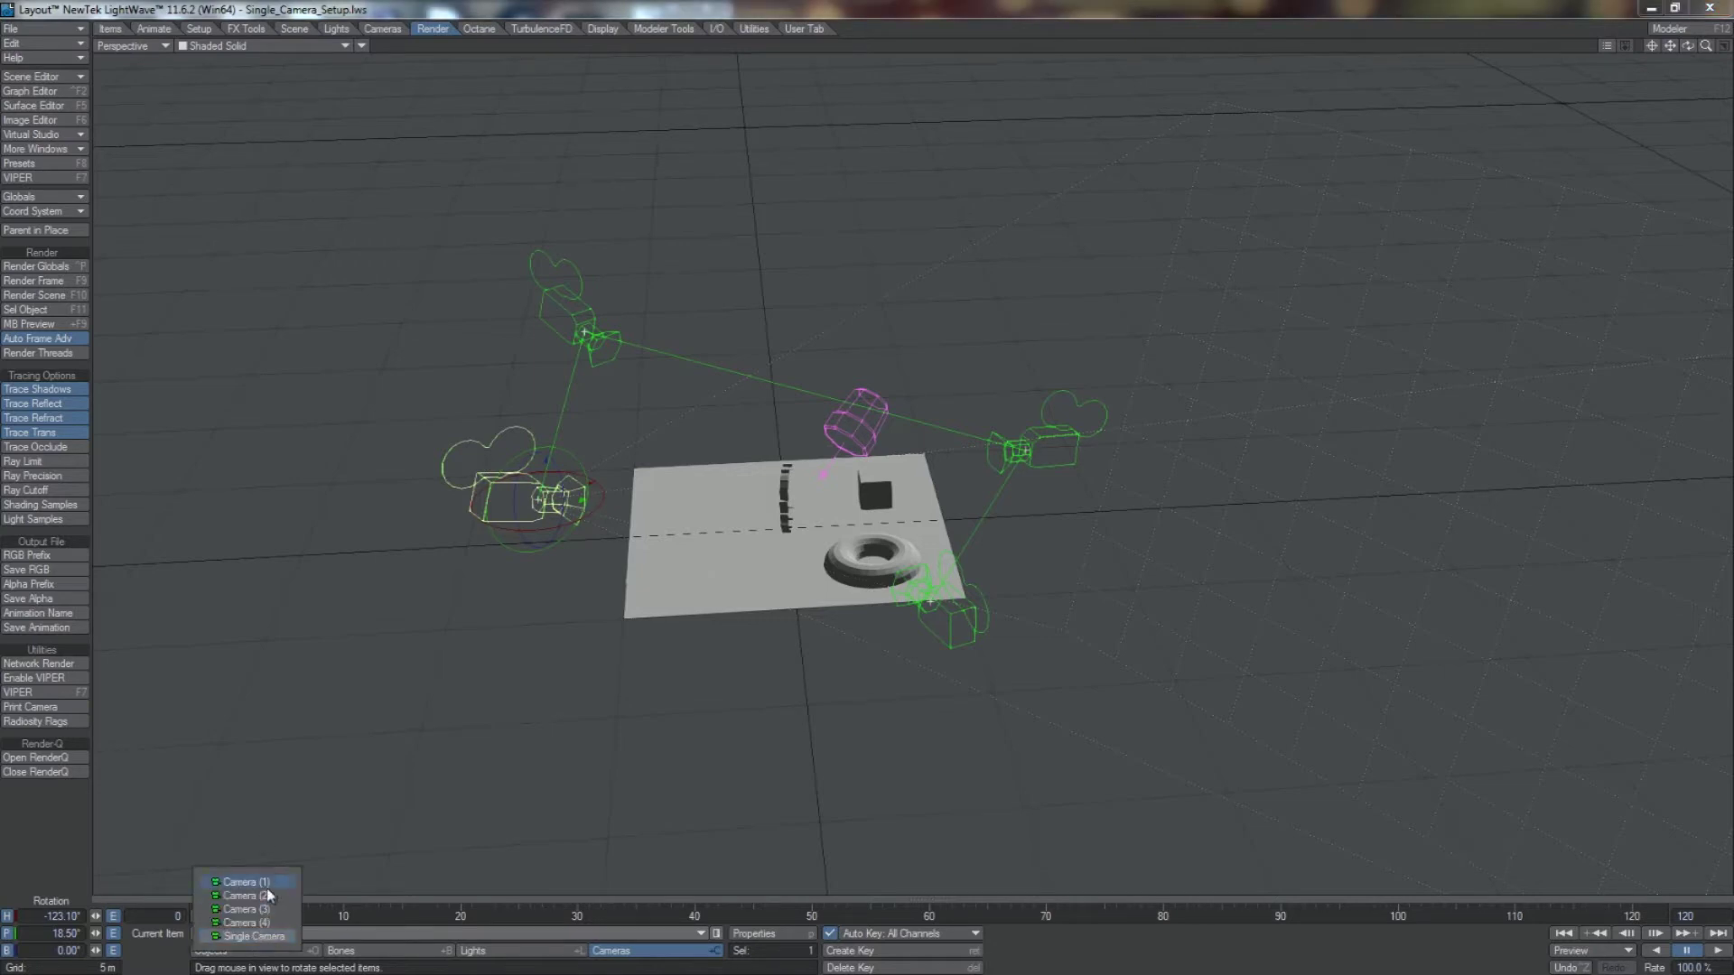
{"action": "left_click", "coordinate": [262, 937]}
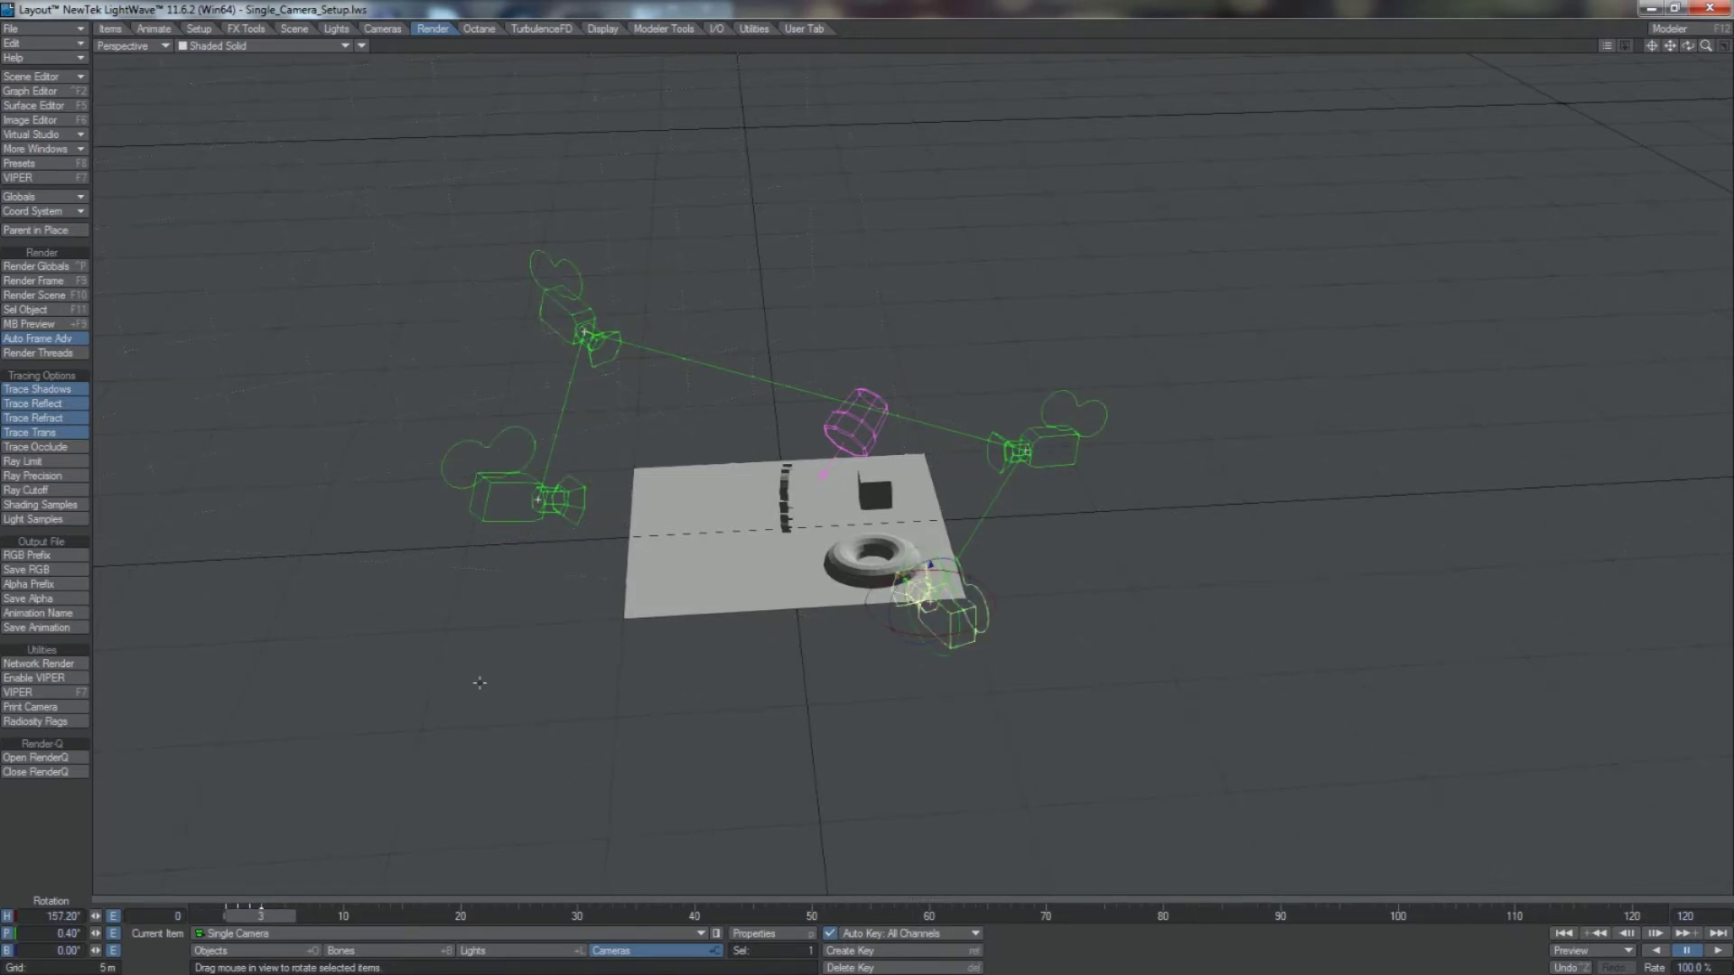
{"action": "left_click_drag", "start_coordinate": [862, 635], "coordinate": [948, 638], "text": "alt"}
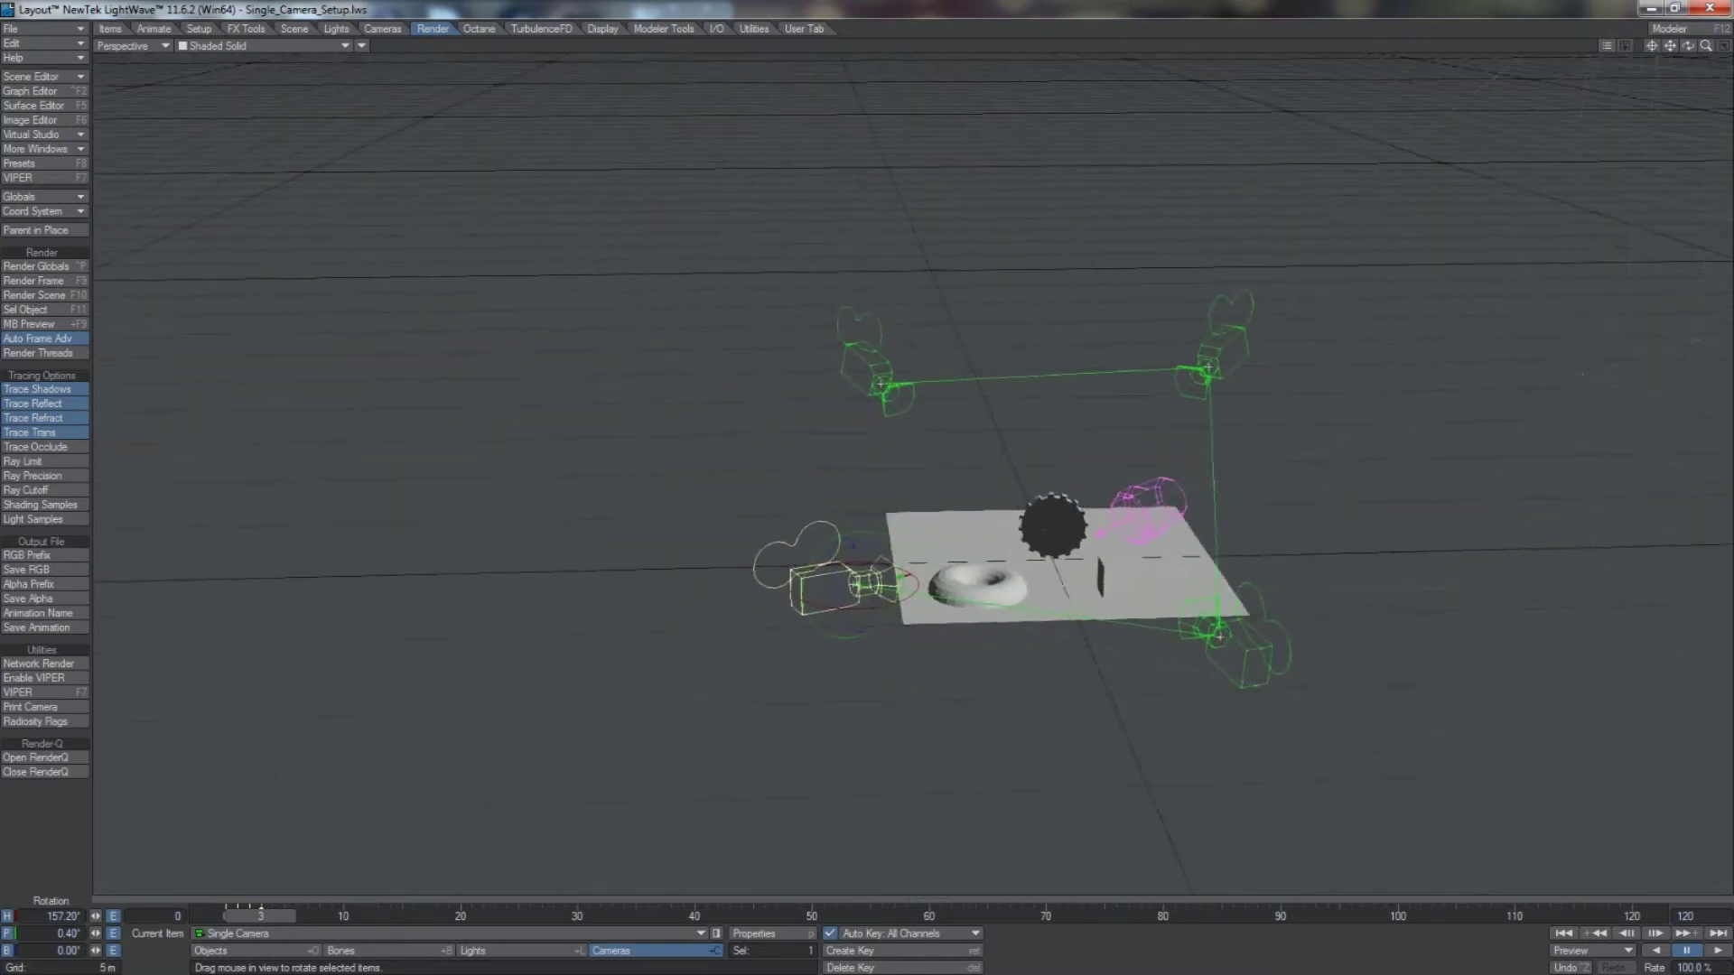
{"action": "scroll", "coordinate": [948, 637], "scroll_direction": "up", "scroll_amount": 3}
{"action": "scroll", "coordinate": [999, 670], "scroll_direction": "down", "scroll_amount": 2}
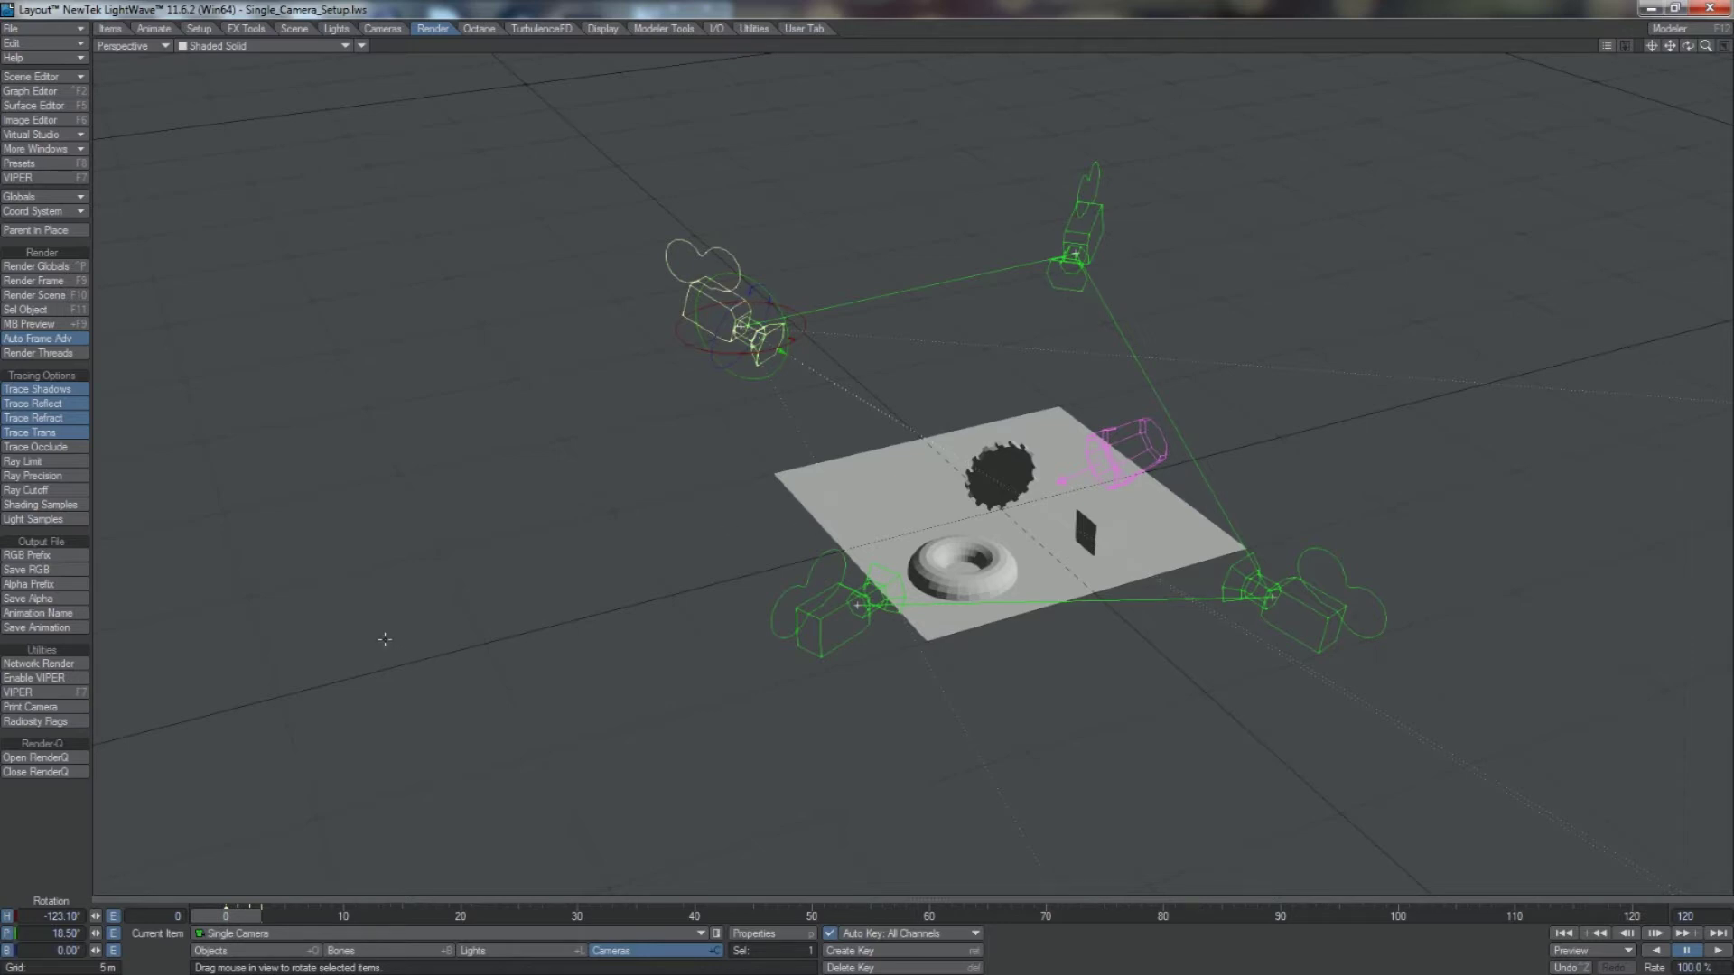
Inspect the stepped keyframes of all the Single Camera's position and rotation channels in the Graph Editor.
{"action": "key", "text": "ctrl+F2"}
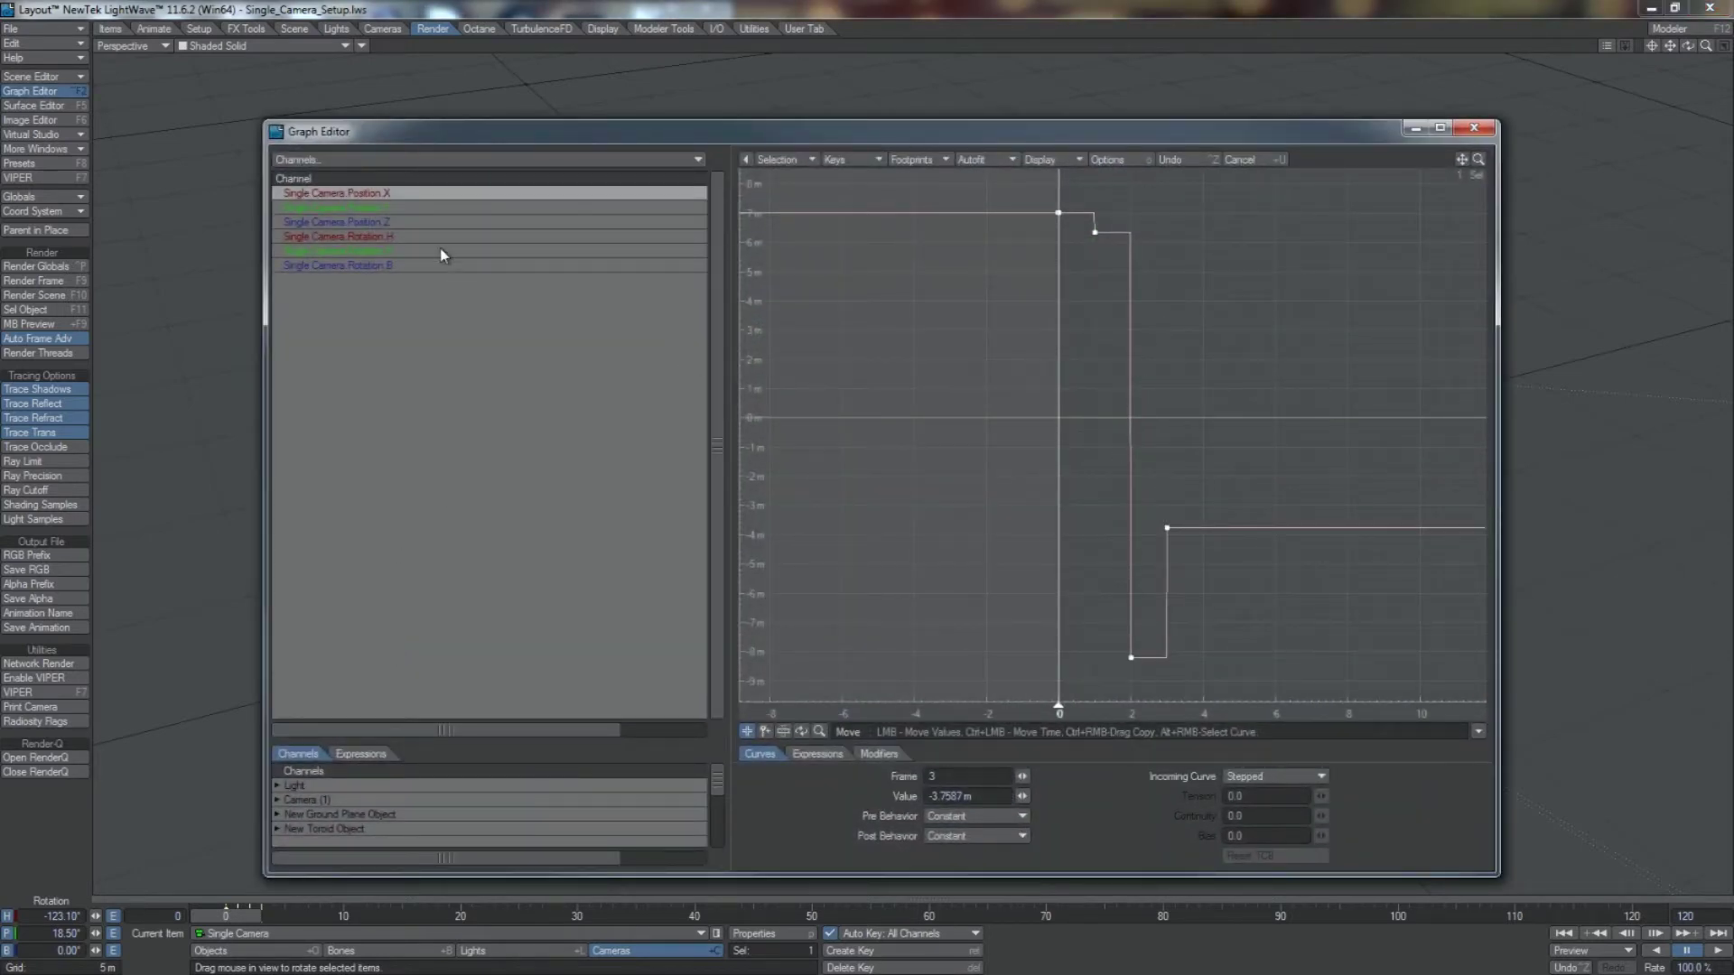
{"action": "left_click", "coordinate": [401, 264], "text": "shift"}
{"action": "scroll", "coordinate": [943, 350], "scroll_direction": "down", "scroll_amount": 5}
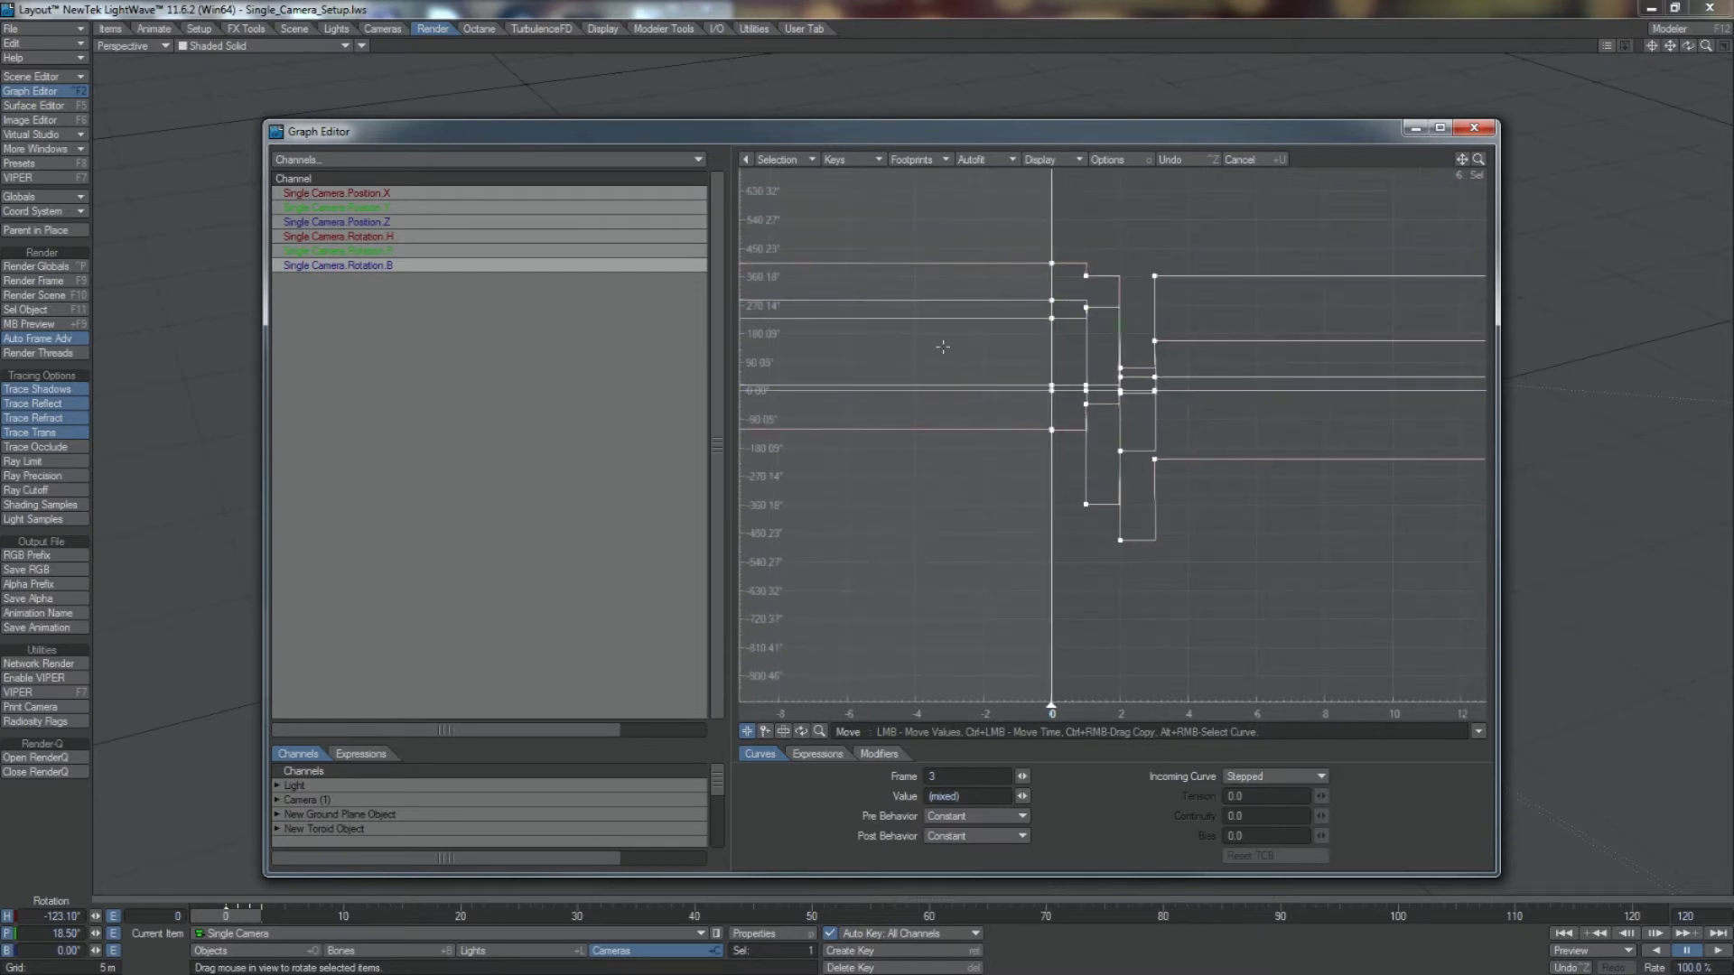
{"action": "right_click_drag", "start_coordinate": [1246, 448], "coordinate": [1244, 448]}
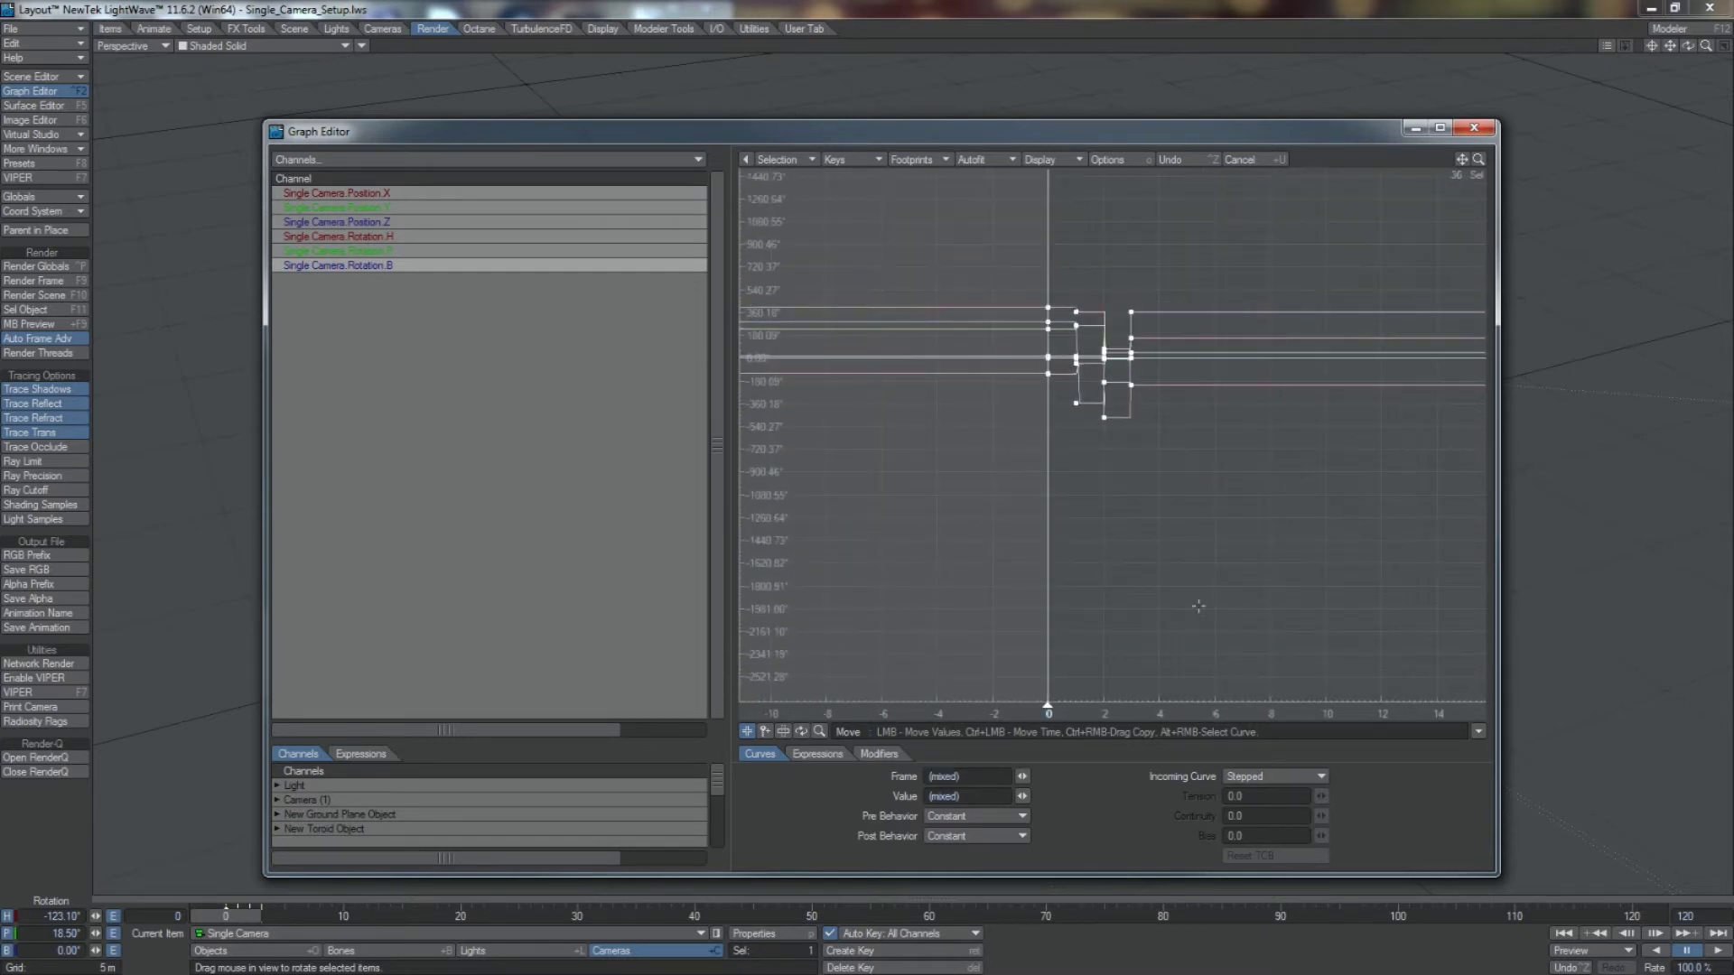
{"action": "left_click", "coordinate": [1473, 128]}
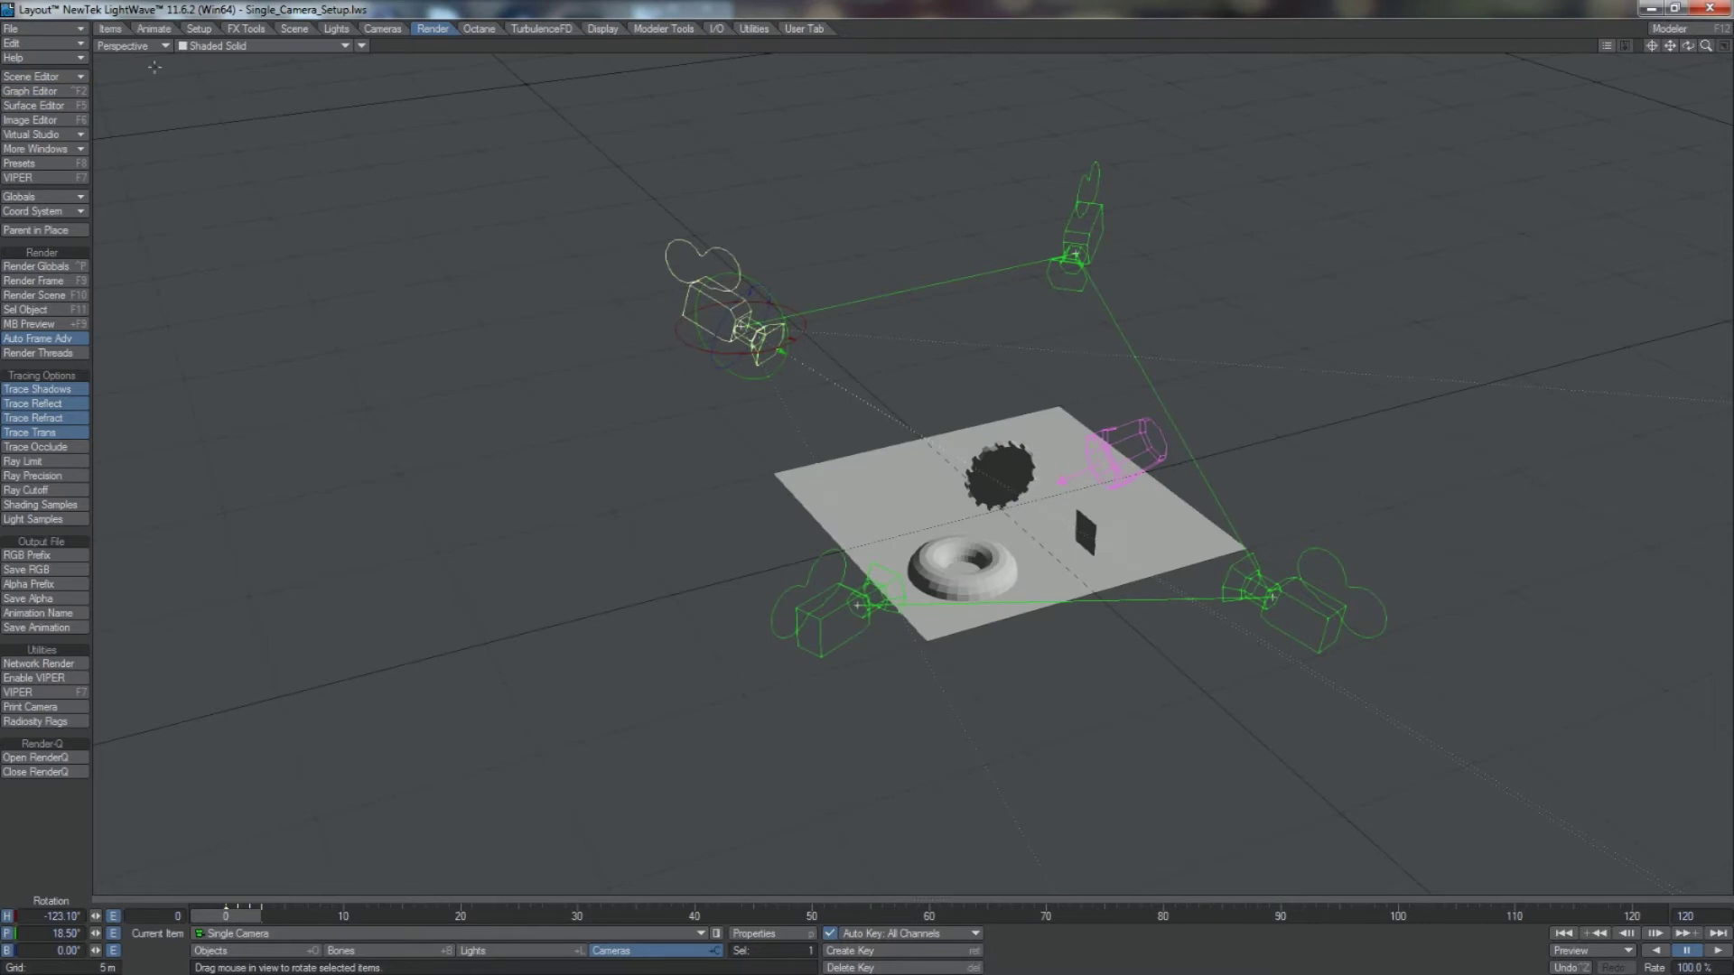
Switch the viewport to Camera View and step through frames 0 to 3 to check each camera angle.
{"action": "left_click", "coordinate": [135, 46]}
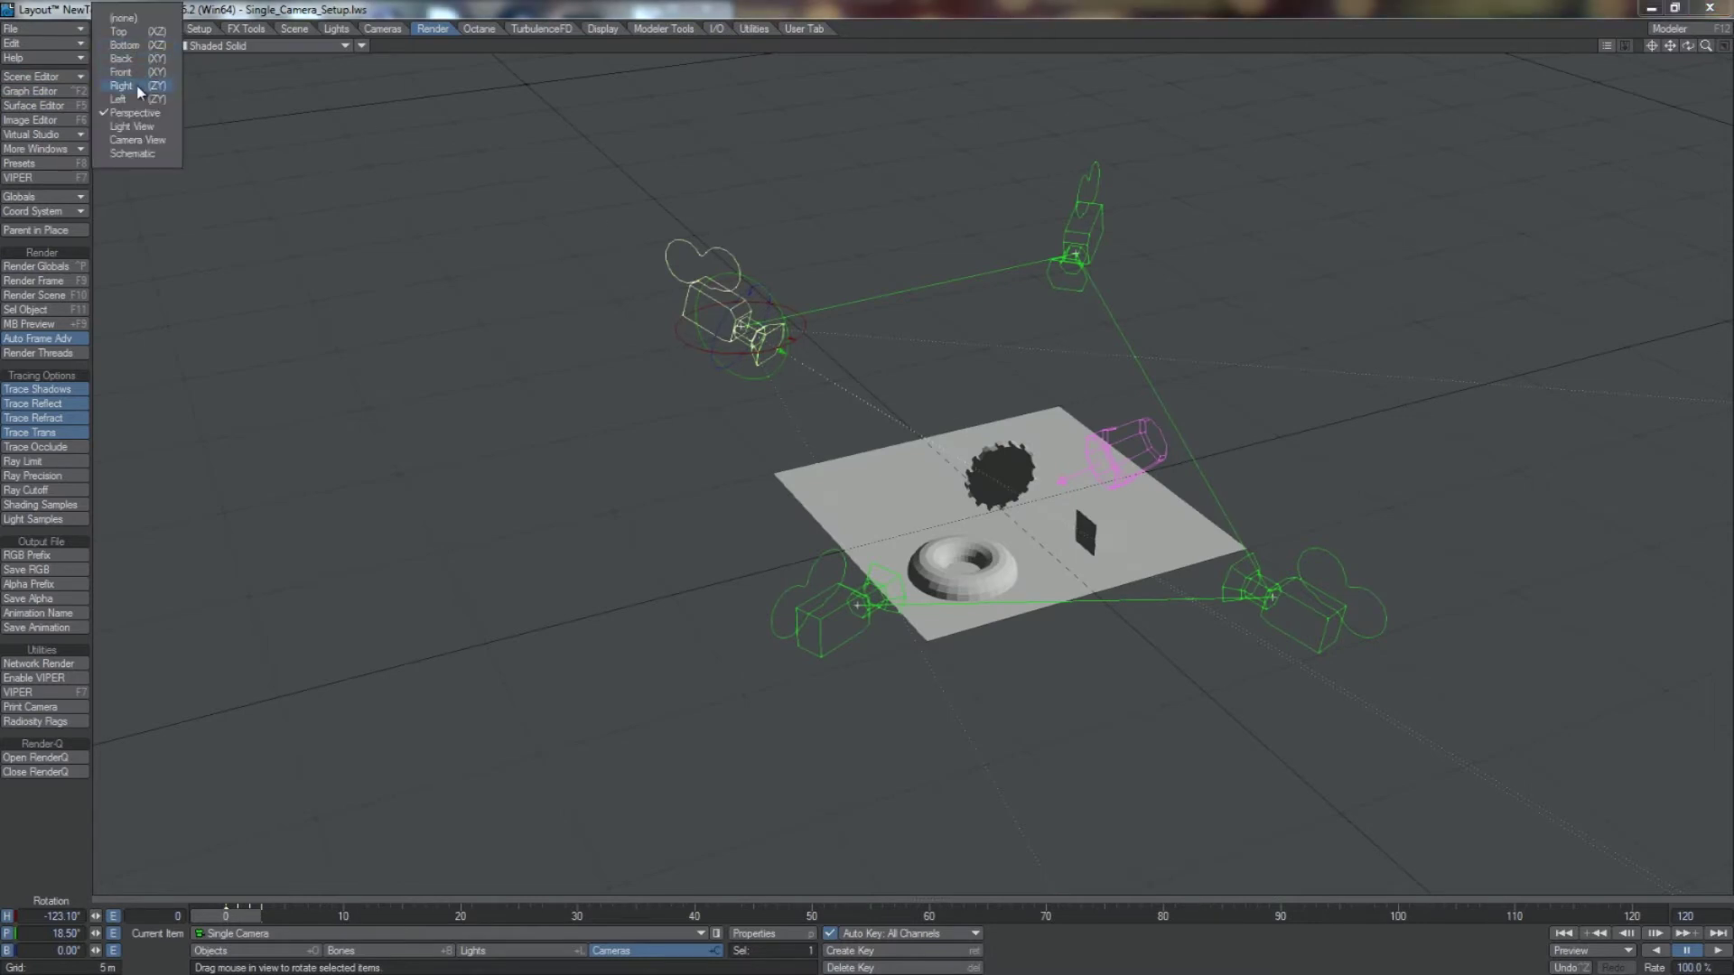
{"action": "left_click", "coordinate": [137, 140]}
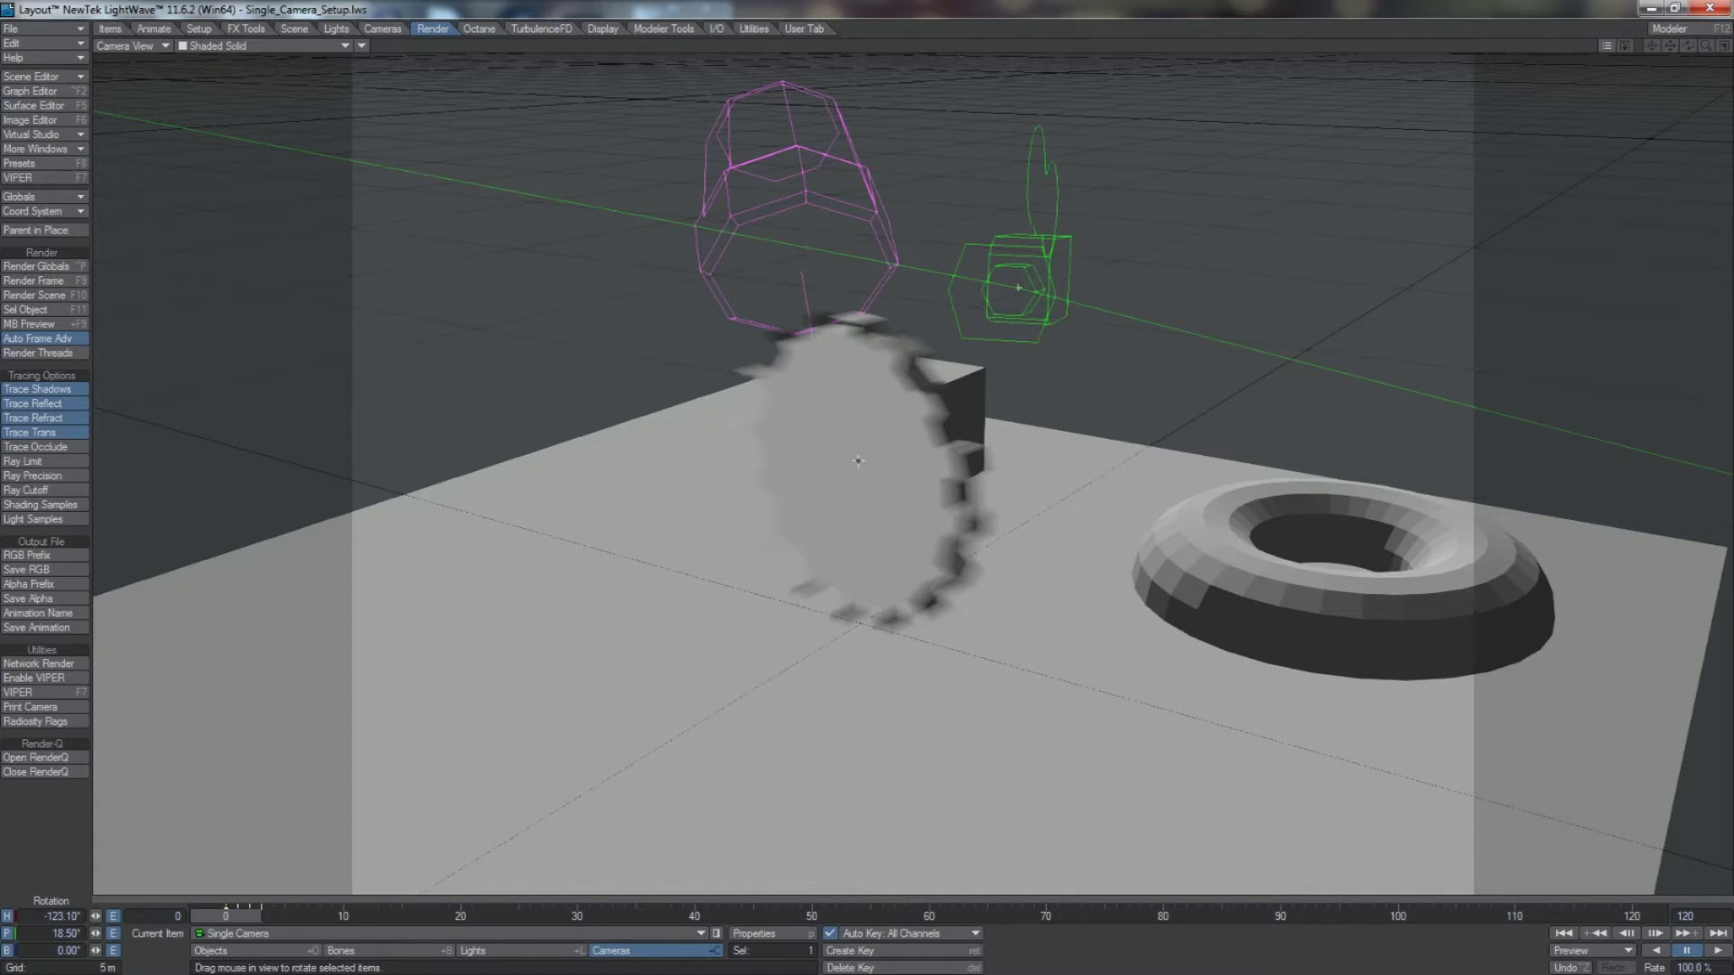
{"action": "key", "text": "Right"}
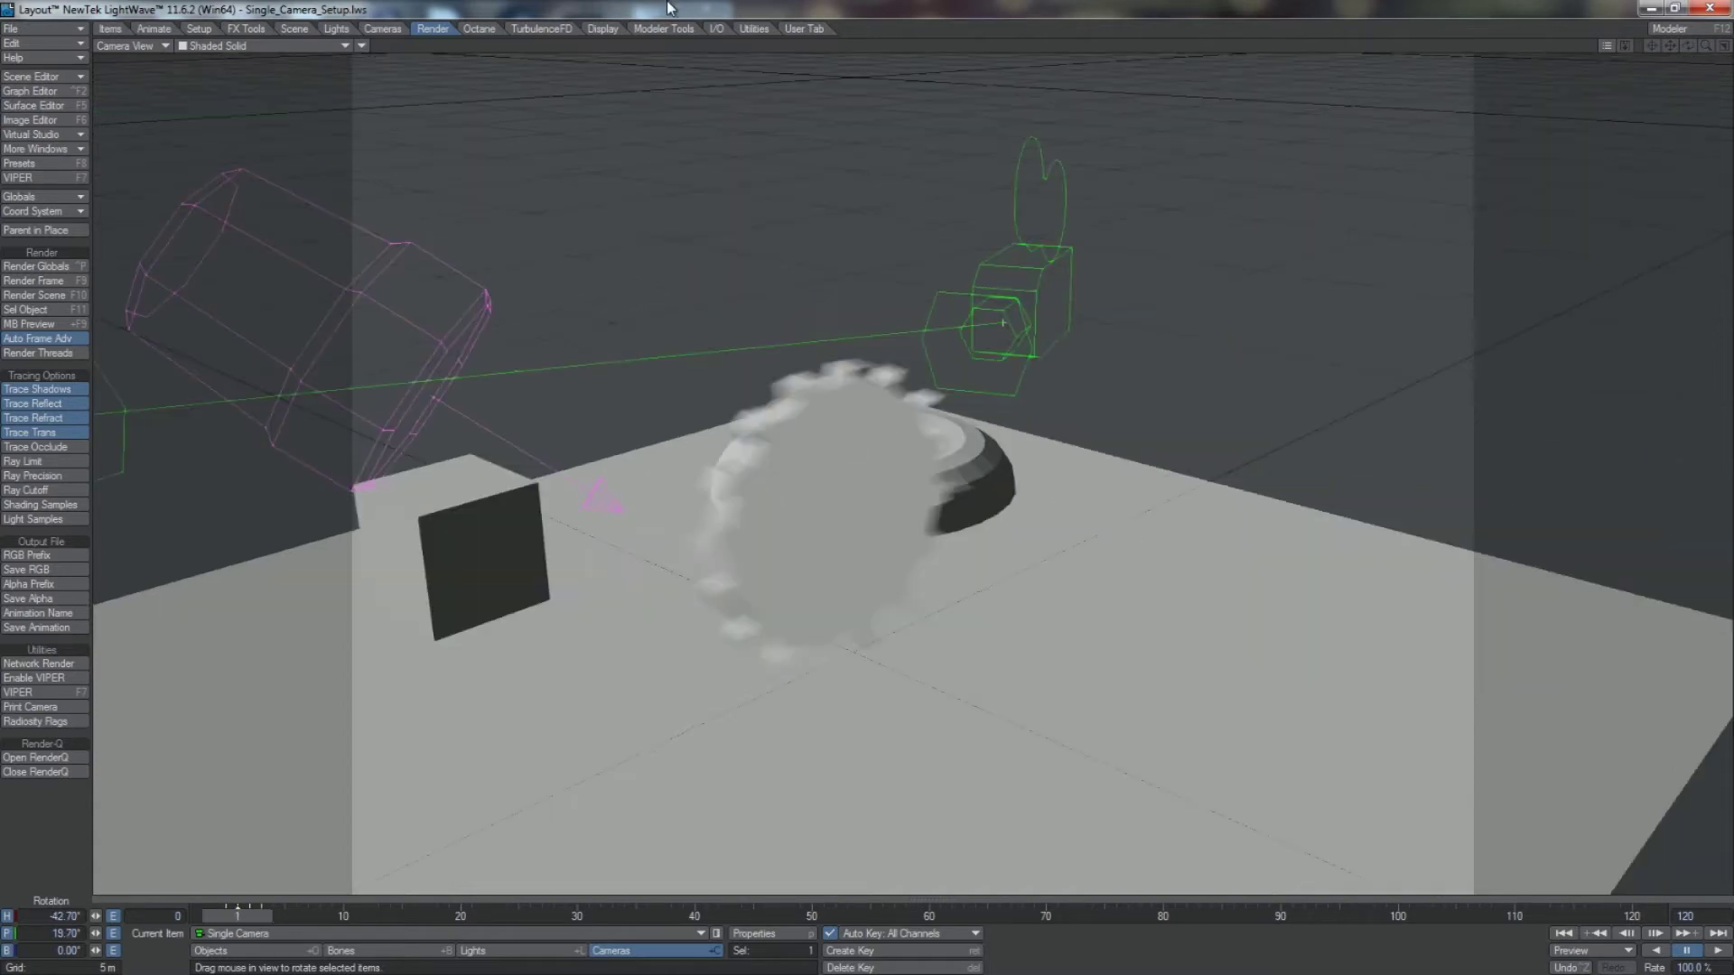
{"action": "key", "text": "Right"}
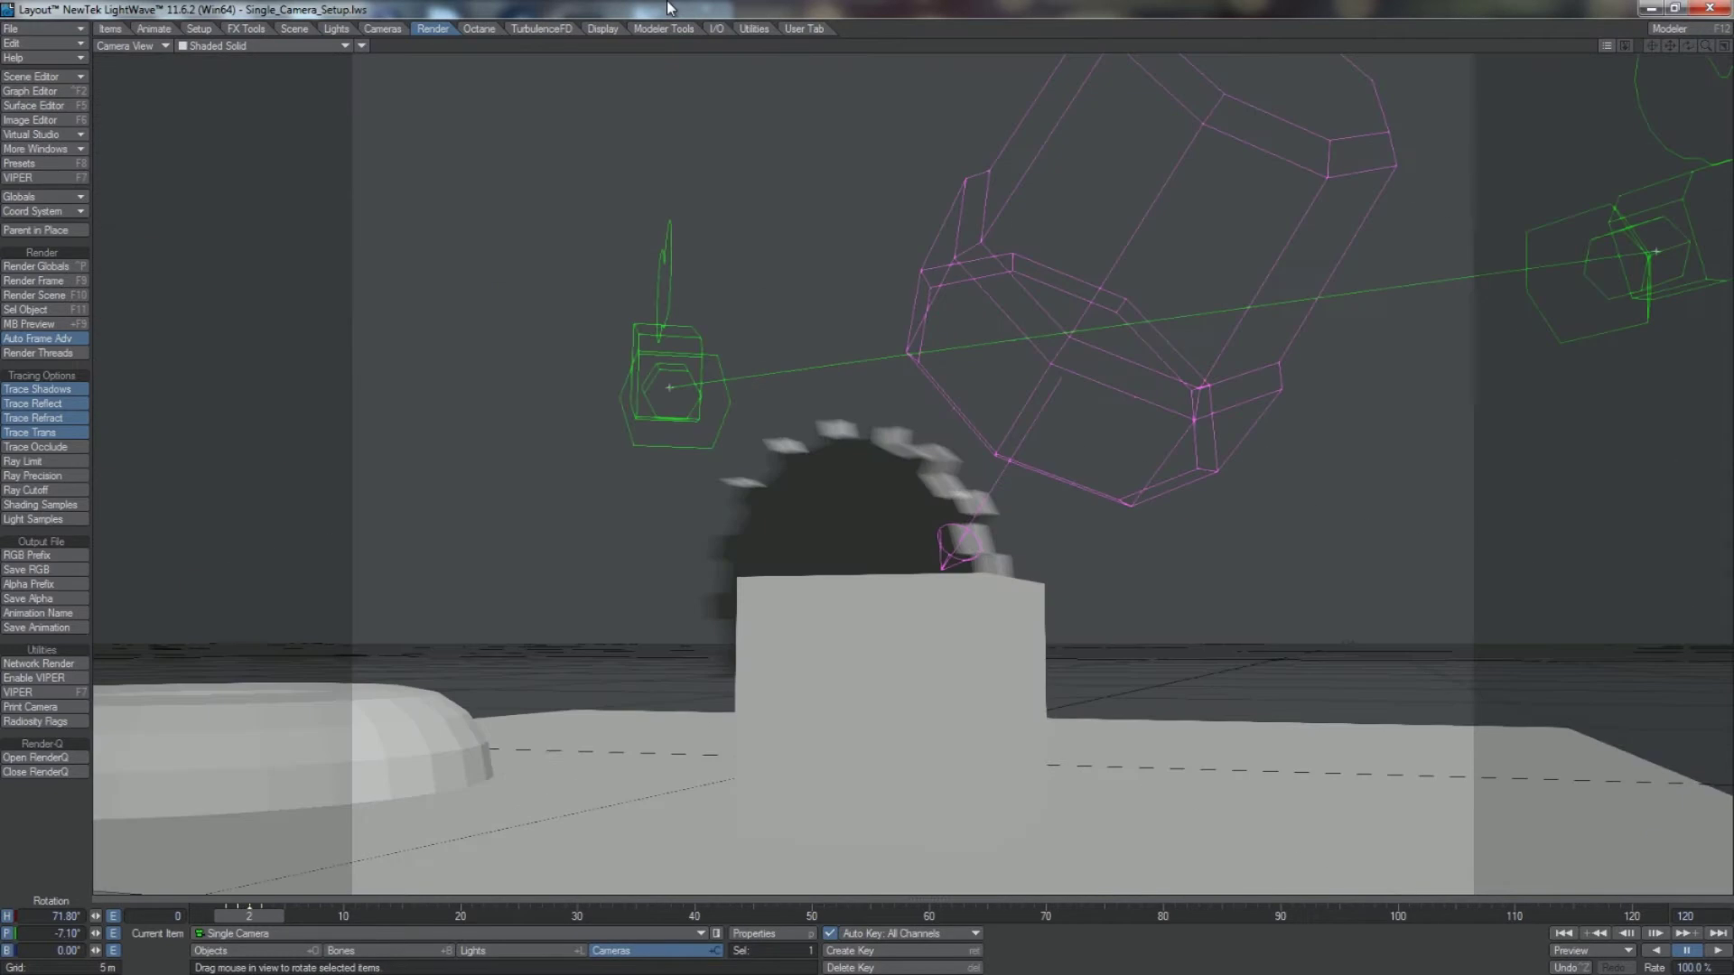
{"action": "key", "text": "Left"}
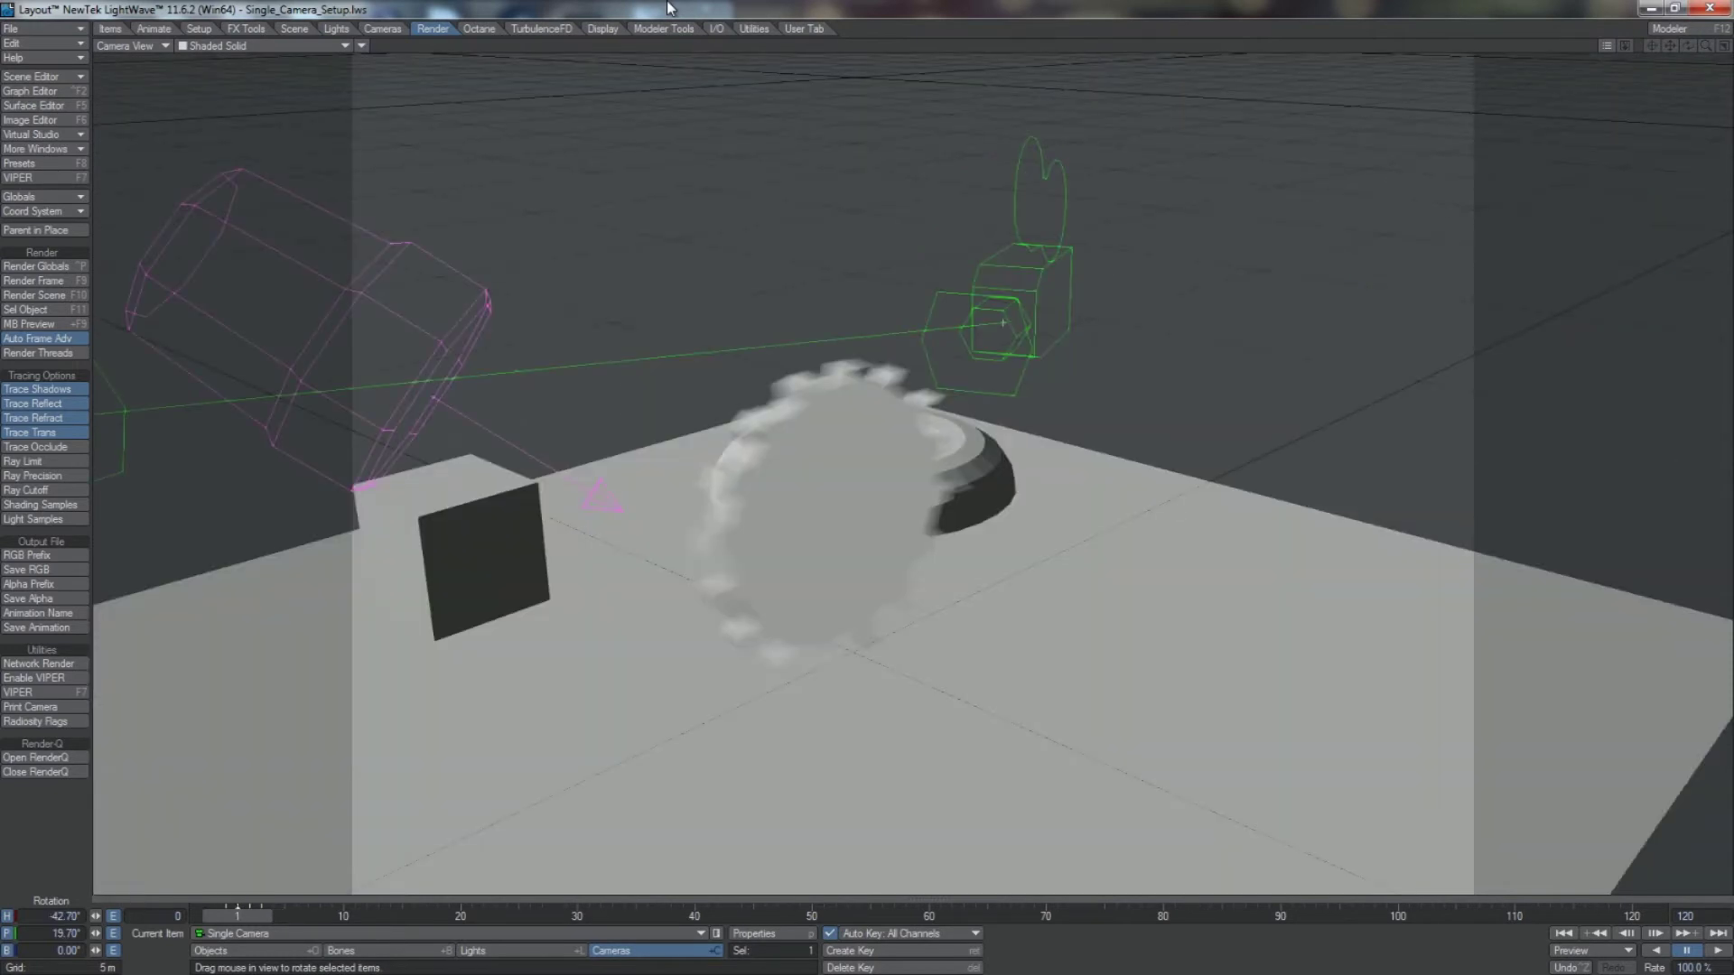
{"action": "key", "text": "Right"}
{"action": "key", "text": "Right"}
{"action": "key", "text": "Left"}
{"action": "key", "text": "Left"}
{"action": "key", "text": "Left"}
{"action": "key", "text": "Right"}
{"action": "key", "text": "Right"}
{"action": "key", "text": "Left"}
{"action": "key", "text": "Left"}
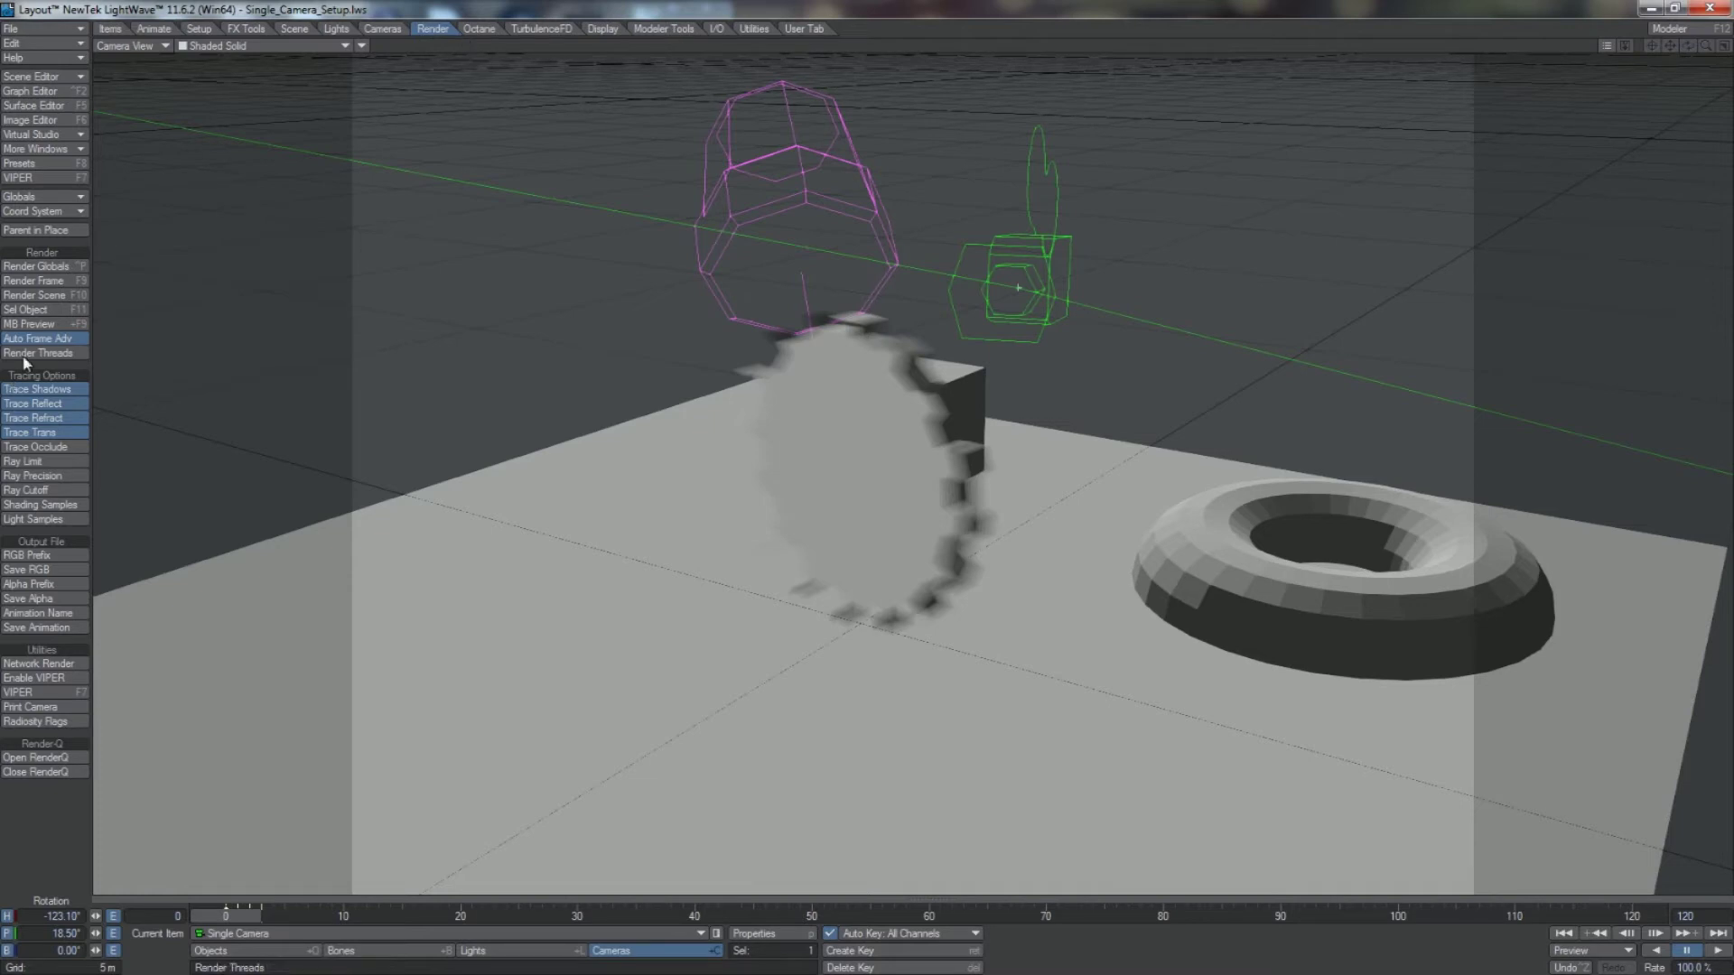
Set the render frame range in Render Globals from first frame 0 to last frame 3.
{"action": "left_click", "coordinate": [36, 266]}
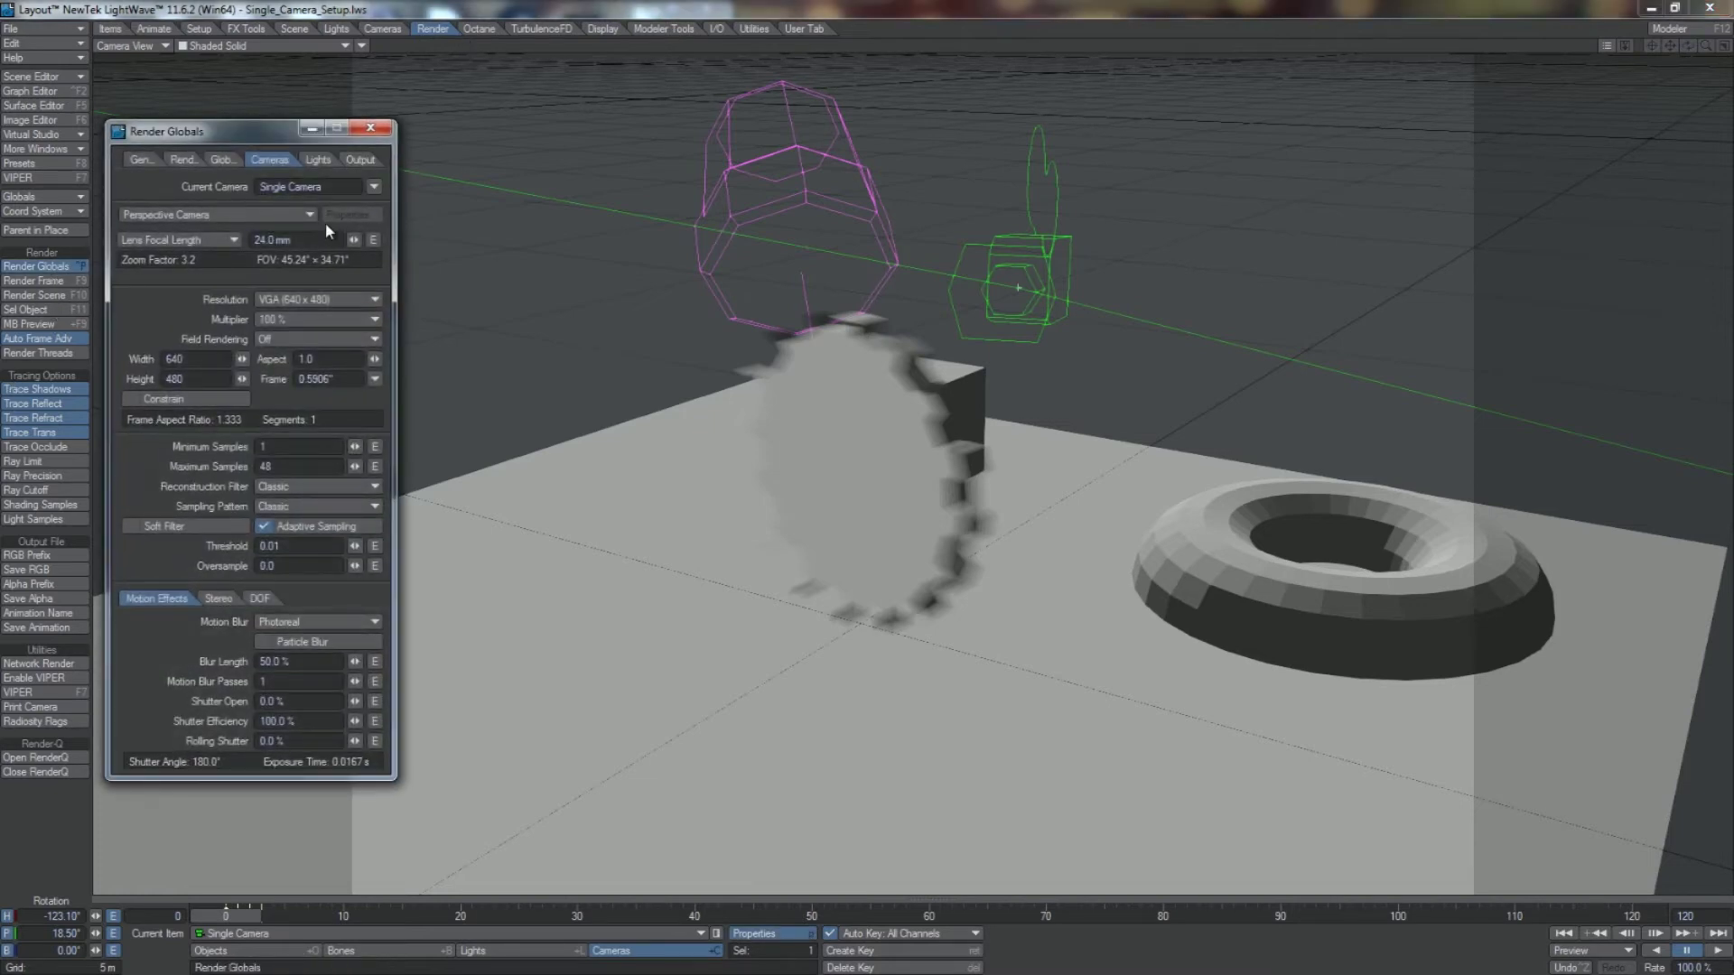
{"action": "left_click", "coordinate": [145, 160]}
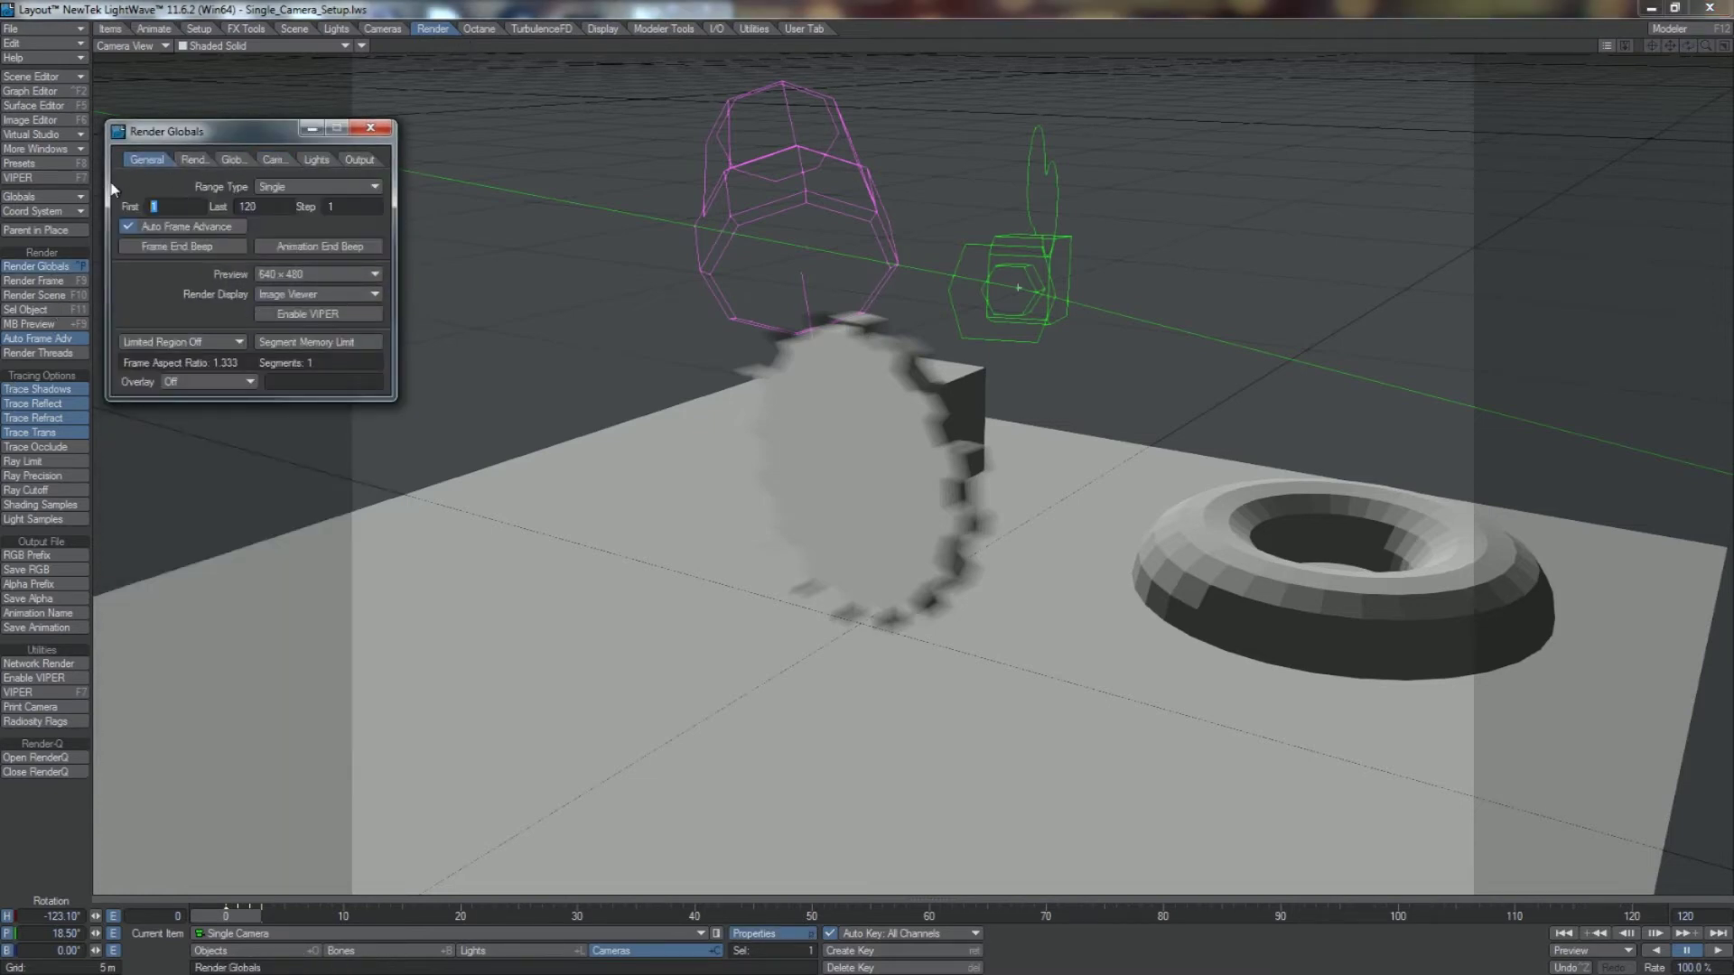
{"action": "type", "text": "0"}
{"action": "key", "text": "Tab"}
{"action": "type", "text": "3"}
Enable saving RGB output as LW_PNG32 files with the prefix Single_Camera_Setup_rgb in the Renders folder.
{"action": "left_click", "coordinate": [370, 159]}
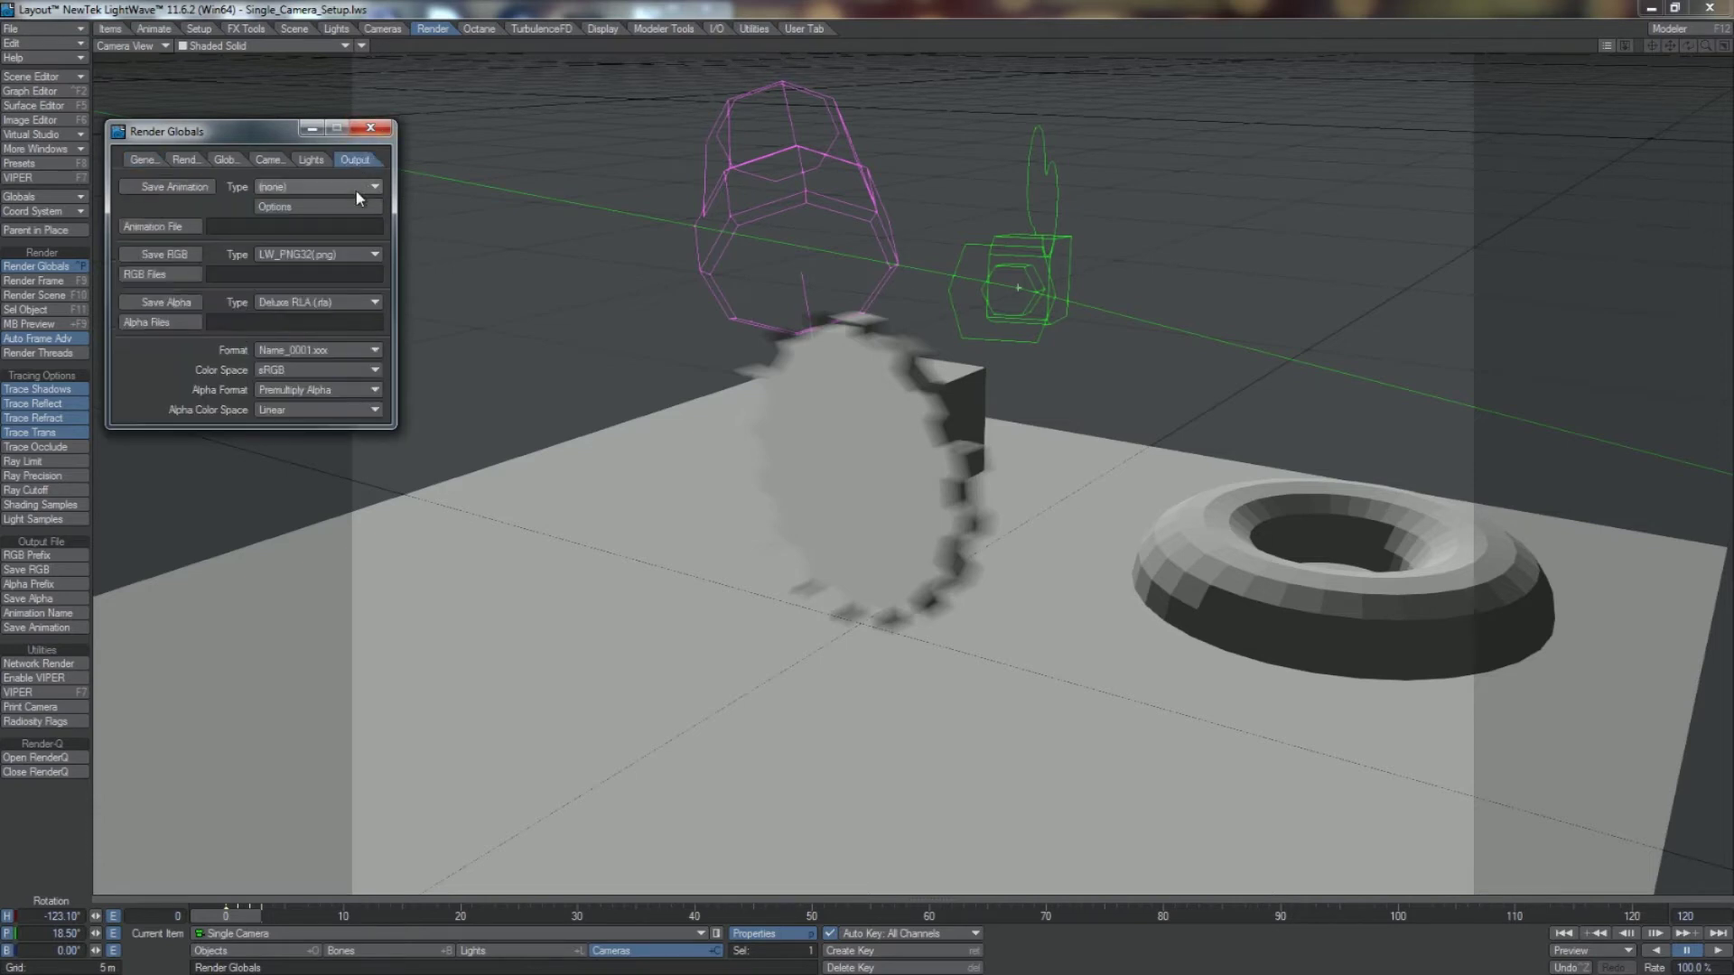
{"action": "left_click", "coordinate": [169, 267]}
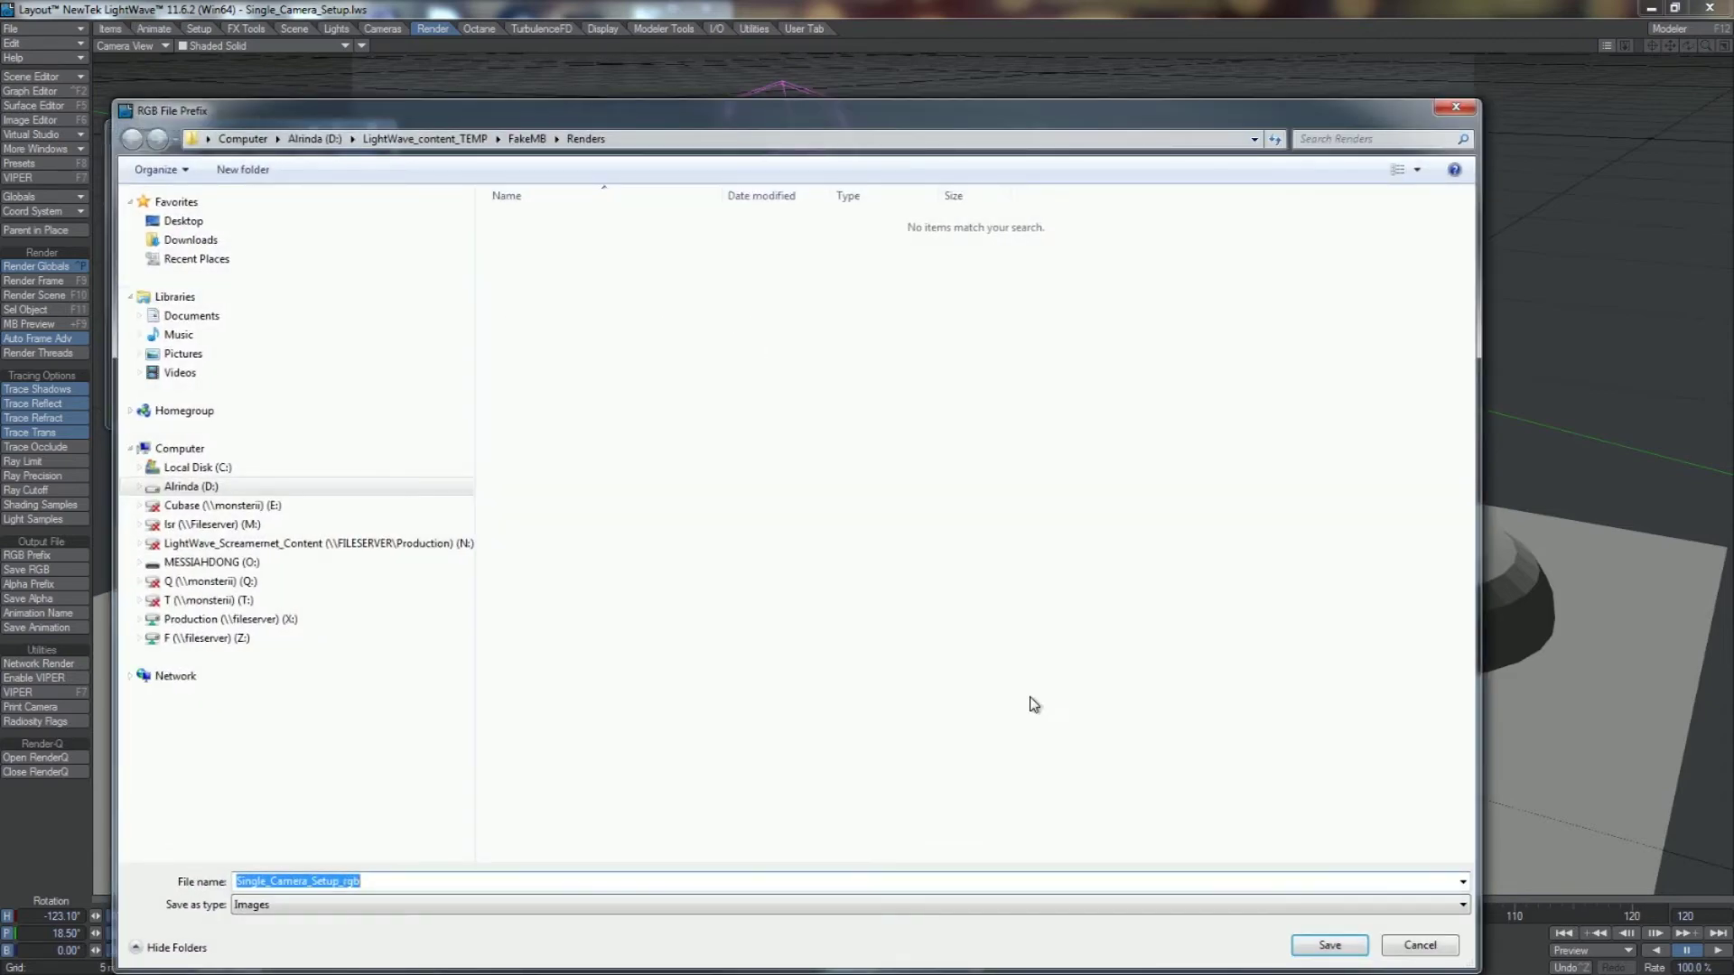
{"action": "left_click", "coordinate": [1330, 944]}
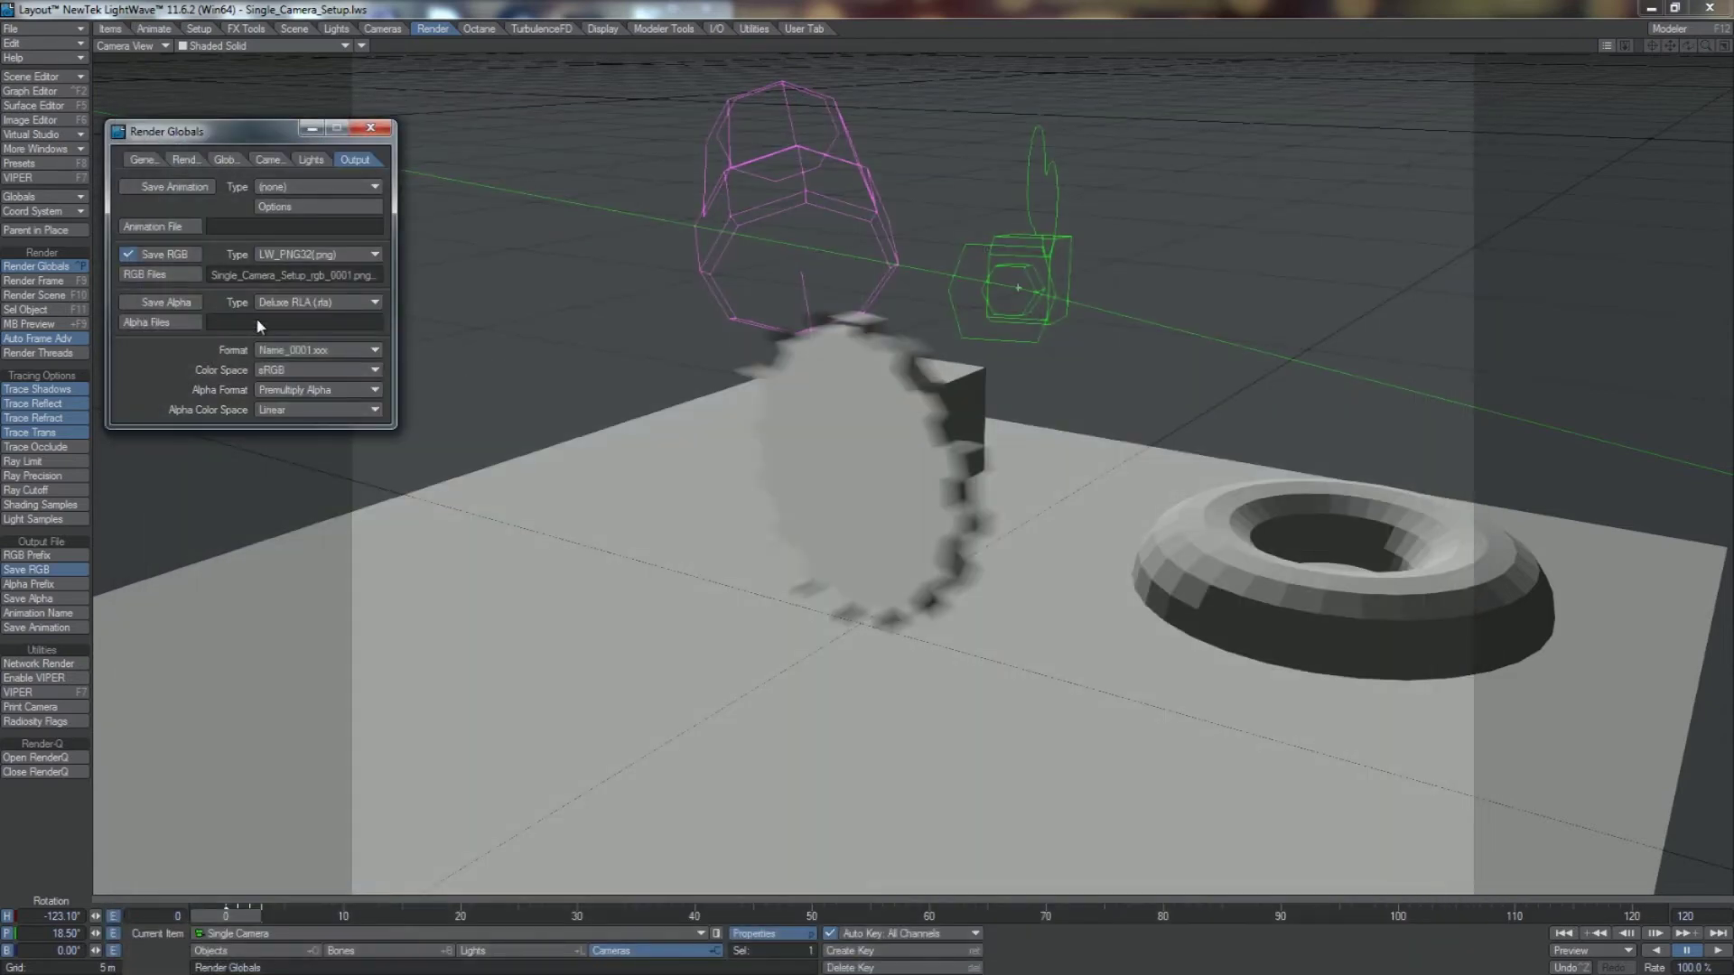
{"action": "left_click", "coordinate": [370, 127]}
Render the scene's frame range with the render display kept on.
{"action": "key", "text": "F10"}
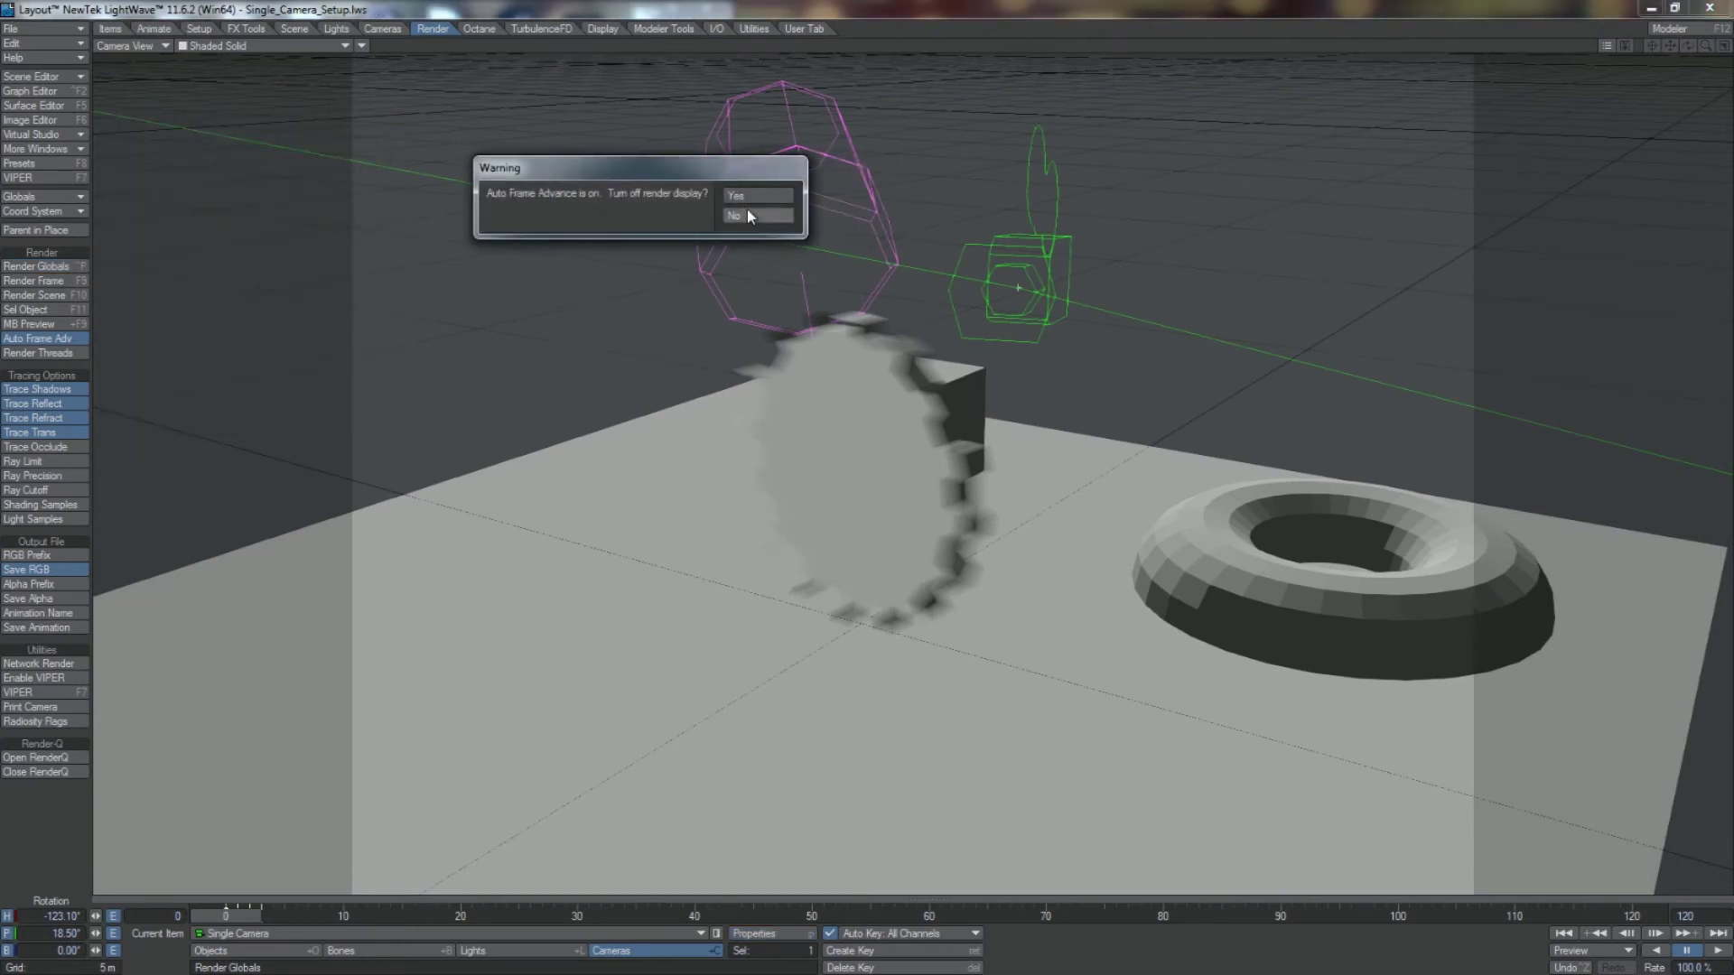
{"action": "left_click", "coordinate": [747, 214]}
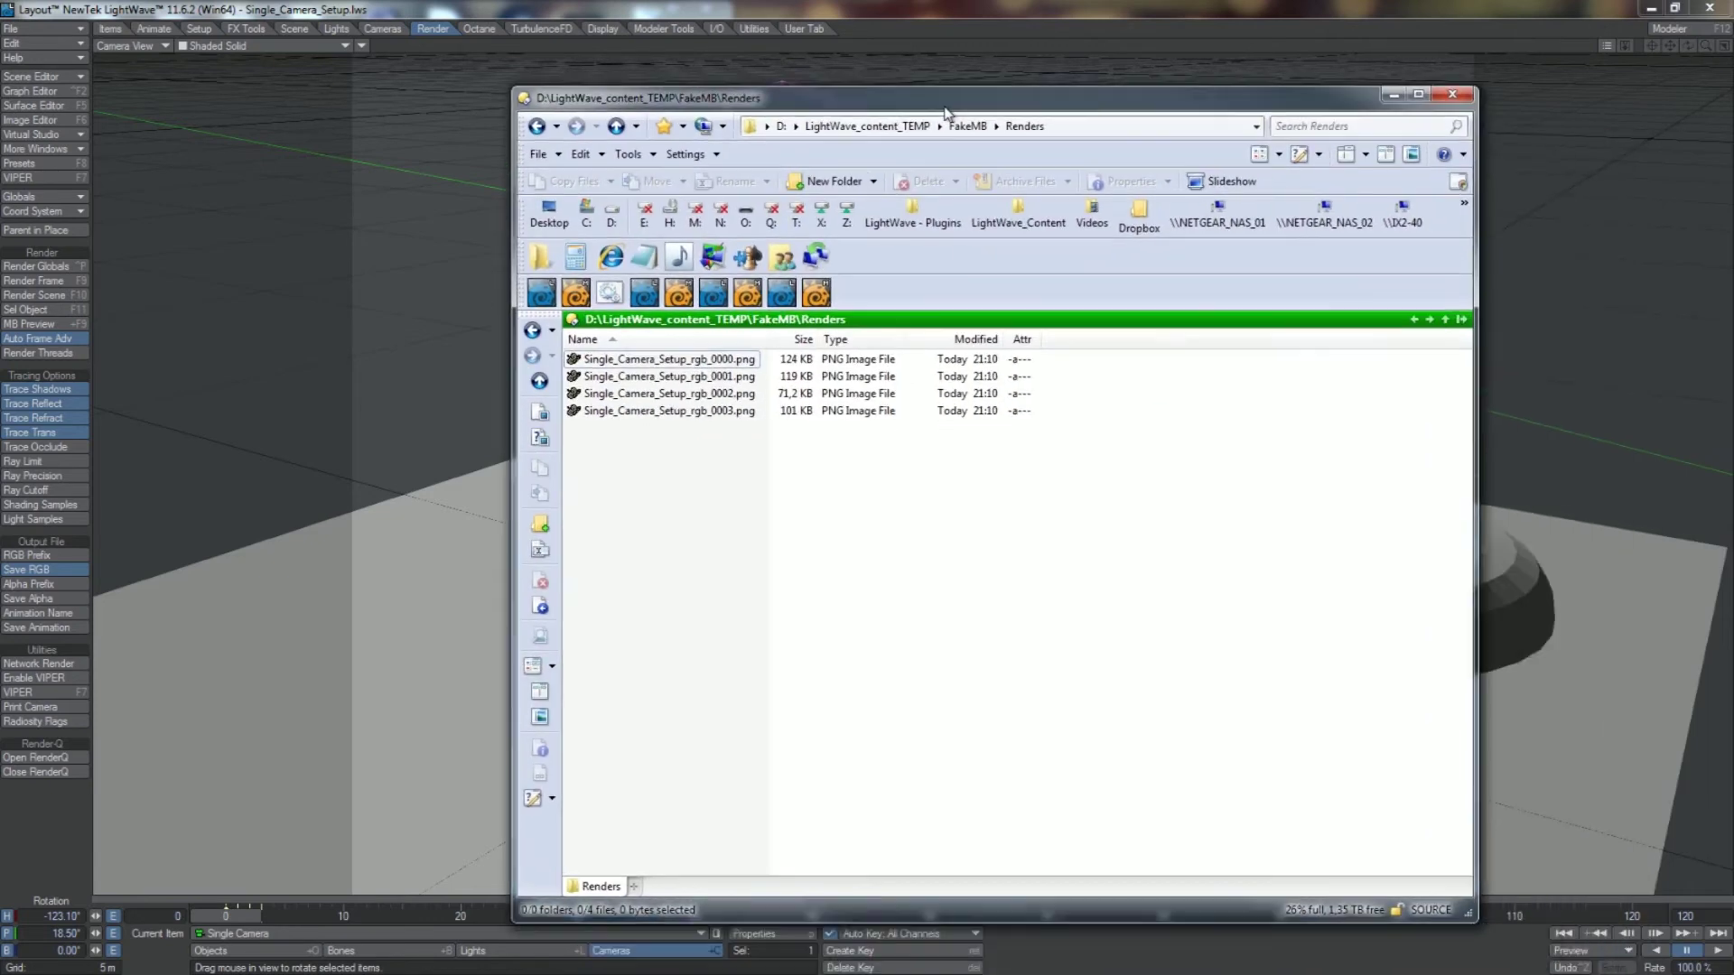
Review the saved renders Single_Camera_Setup_rgb_0000.png to 0002.png, then close the image viewer and file manager.
{"action": "left_click", "coordinate": [686, 311]}
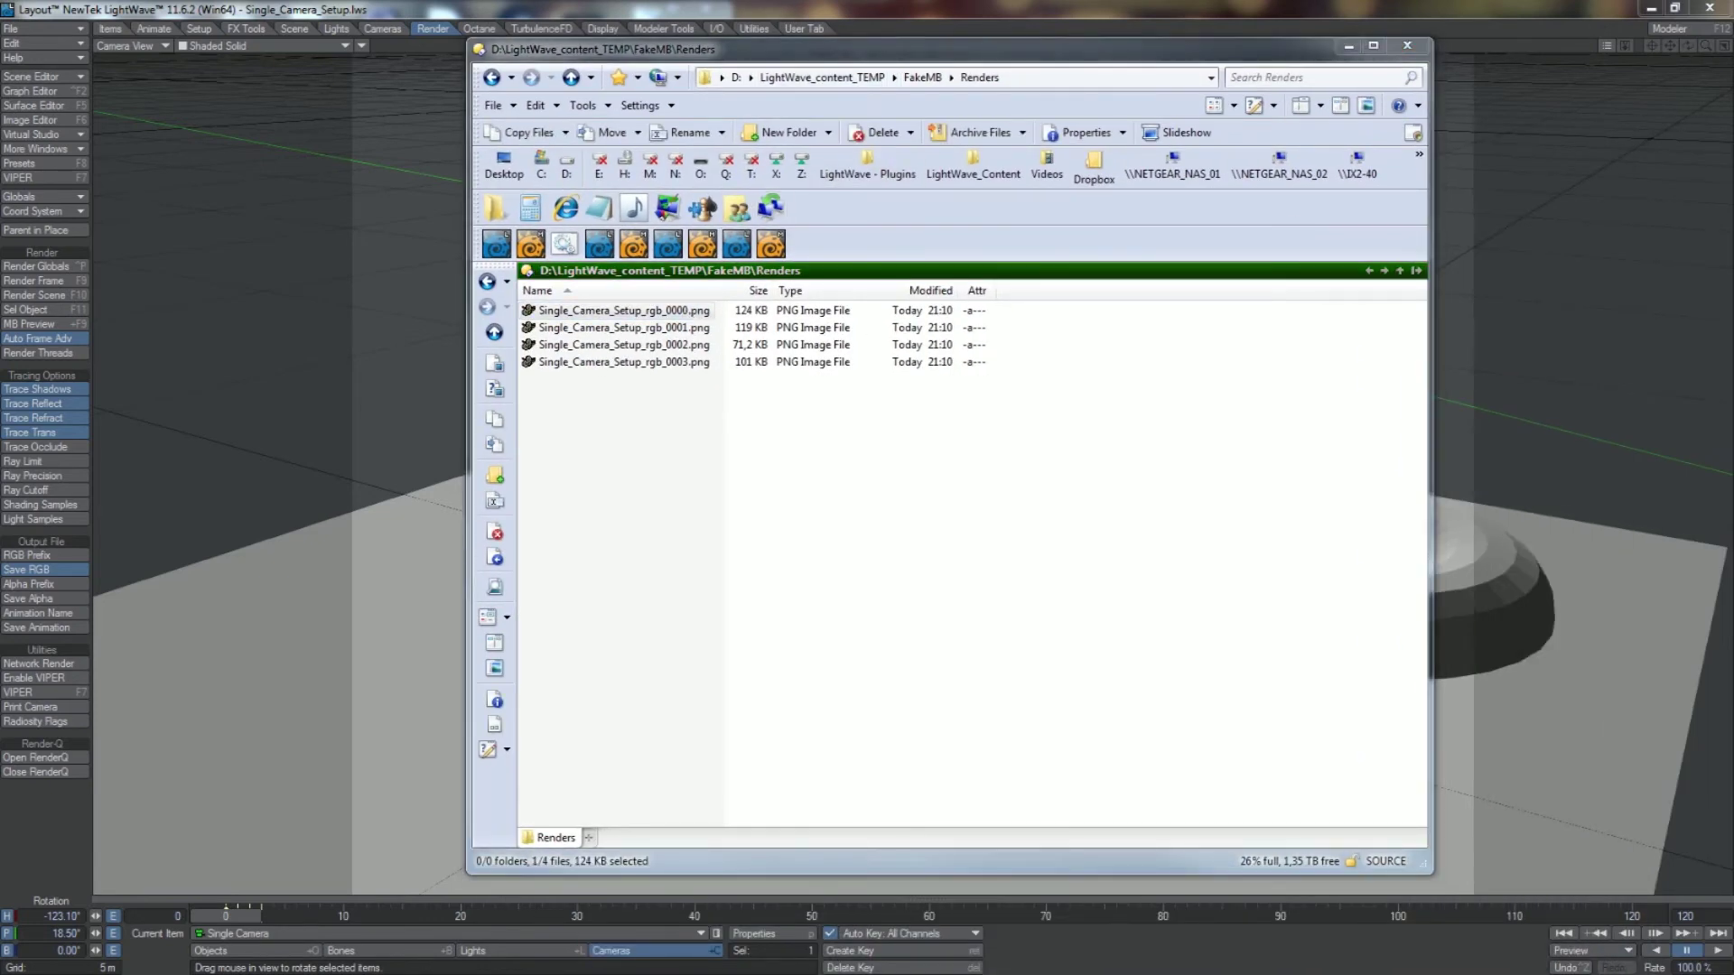
{"action": "key", "text": "Return"}
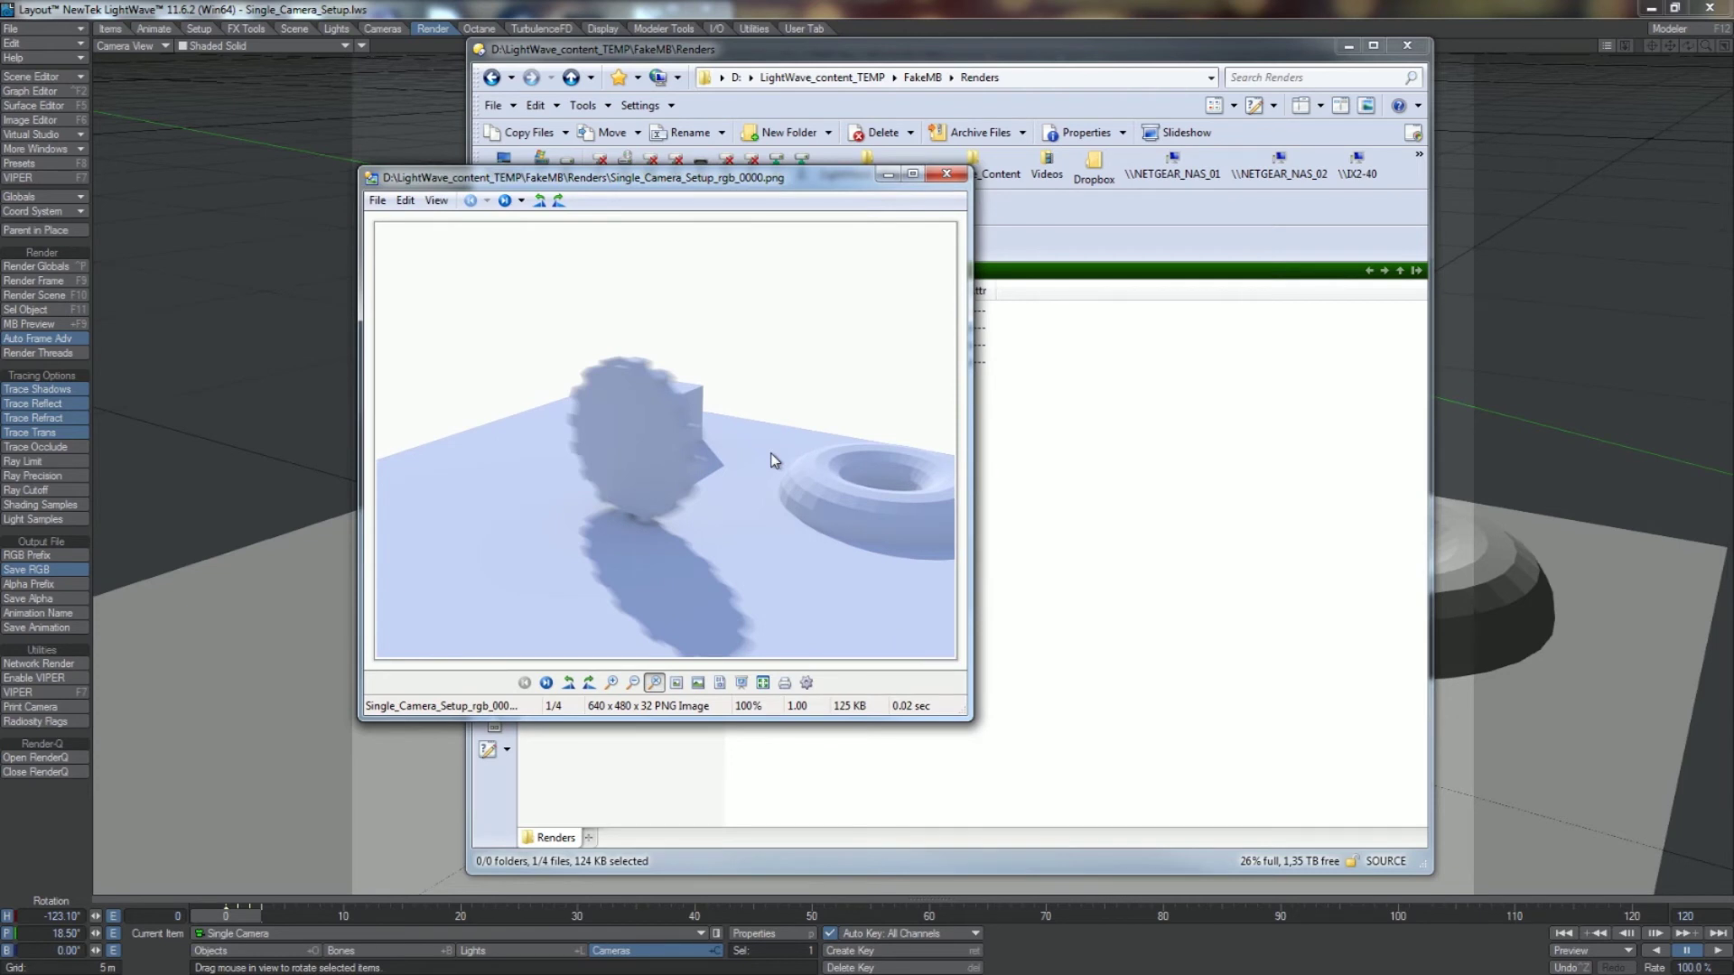
{"action": "left_click", "coordinate": [724, 457]}
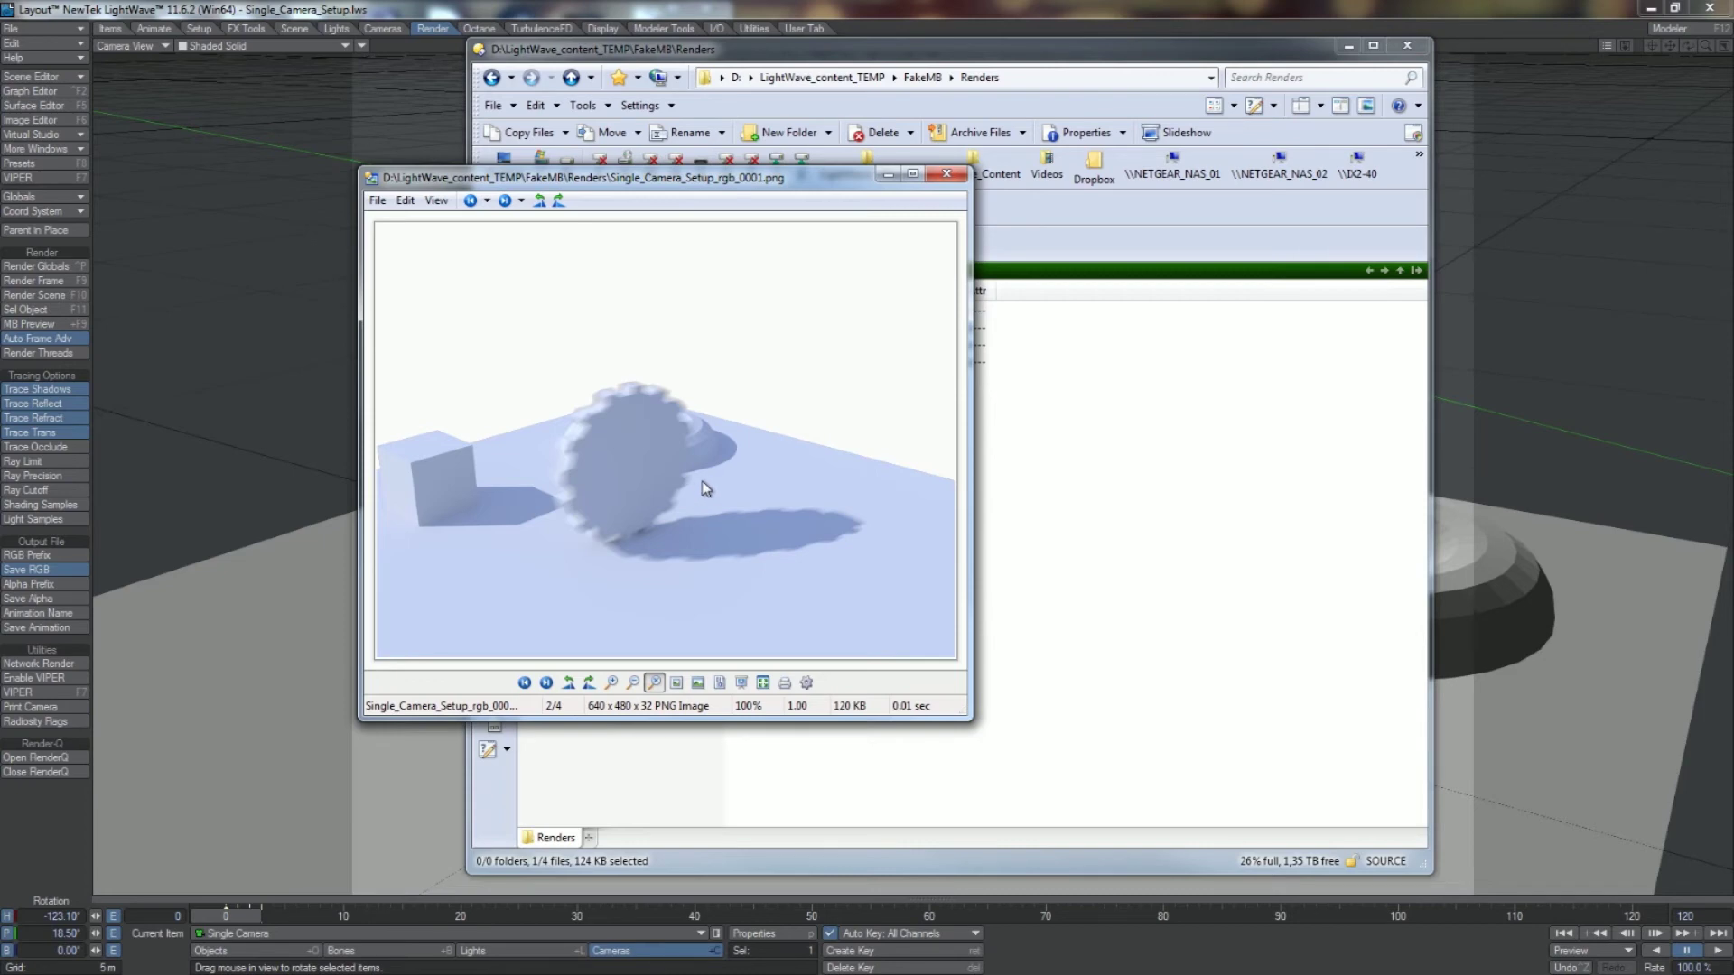
{"action": "left_click", "coordinate": [701, 480]}
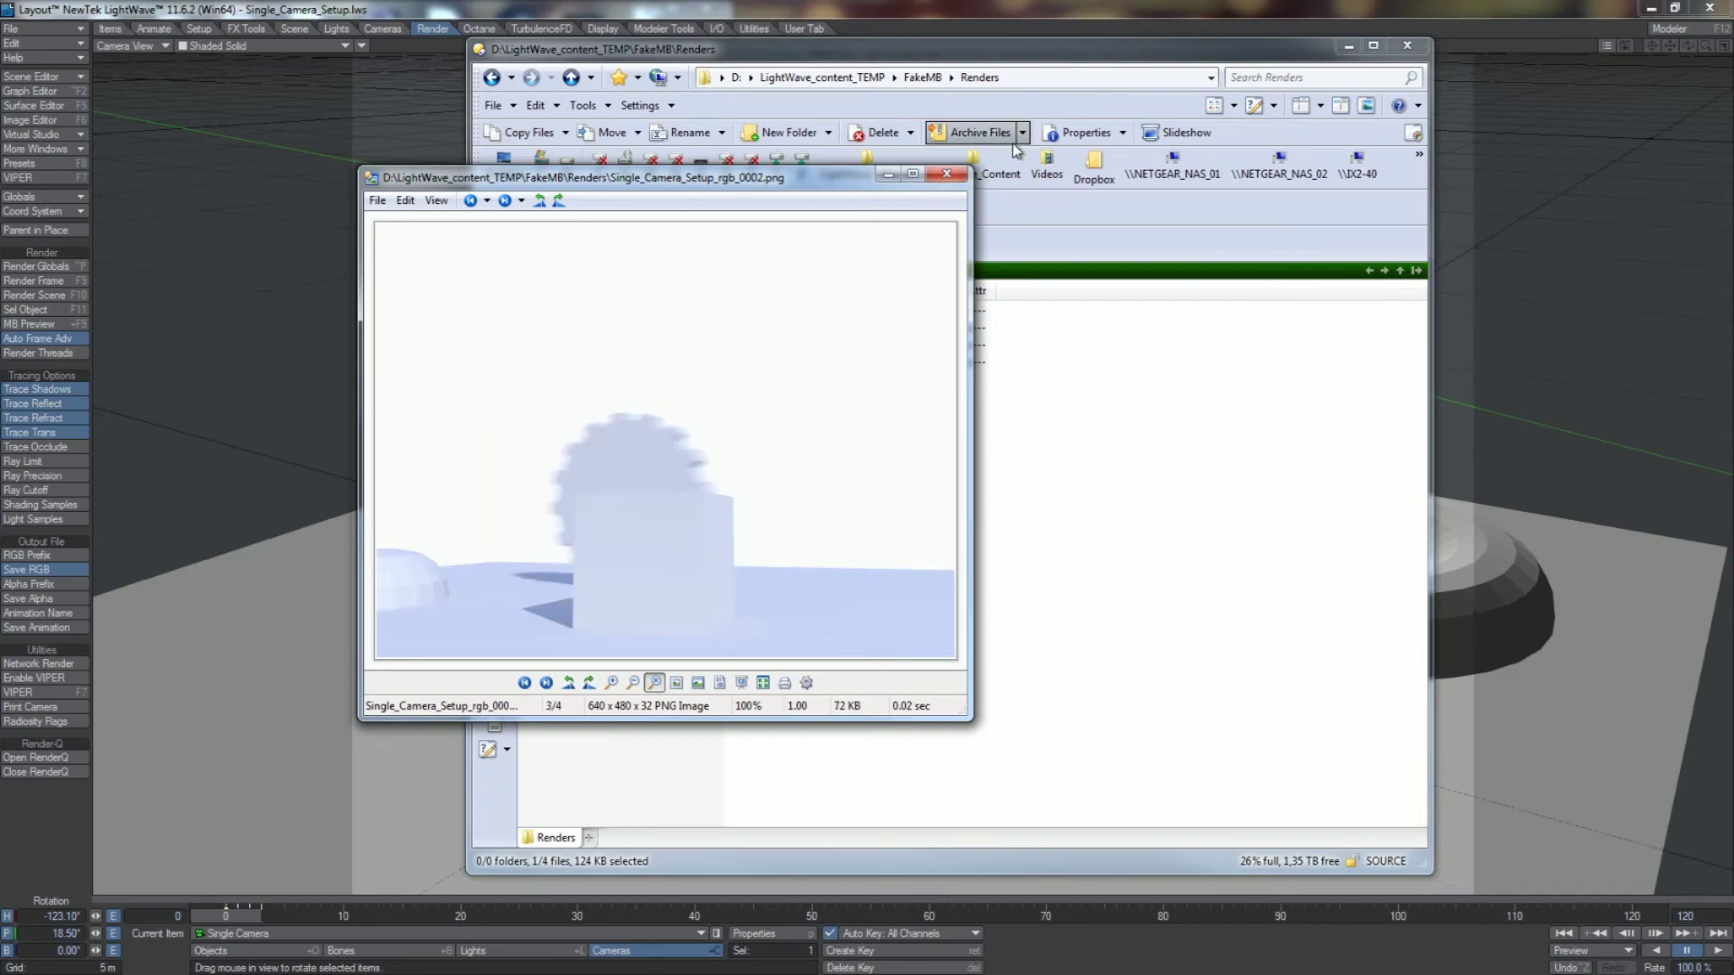
{"action": "left_click", "coordinate": [946, 173]}
{"action": "left_click", "coordinate": [1406, 45]}
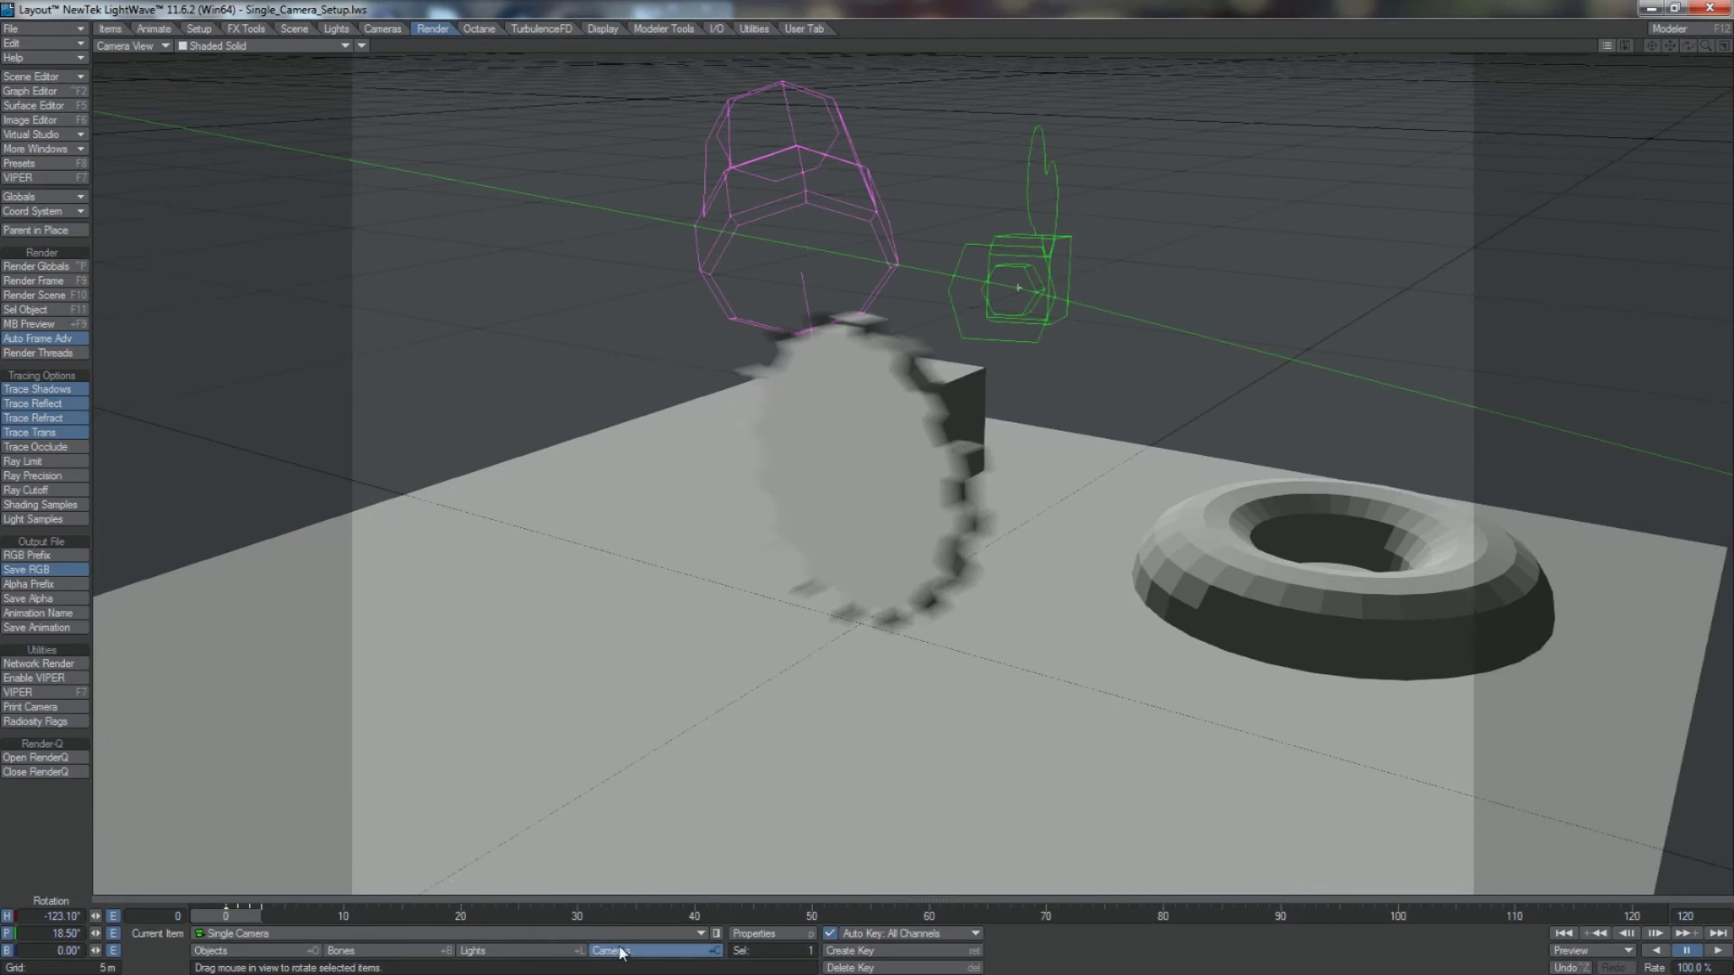
Set the Single Camera's resolution multiplier to 200 % for a 1280 x 960 render.
{"action": "key", "text": "ctrl+f"}
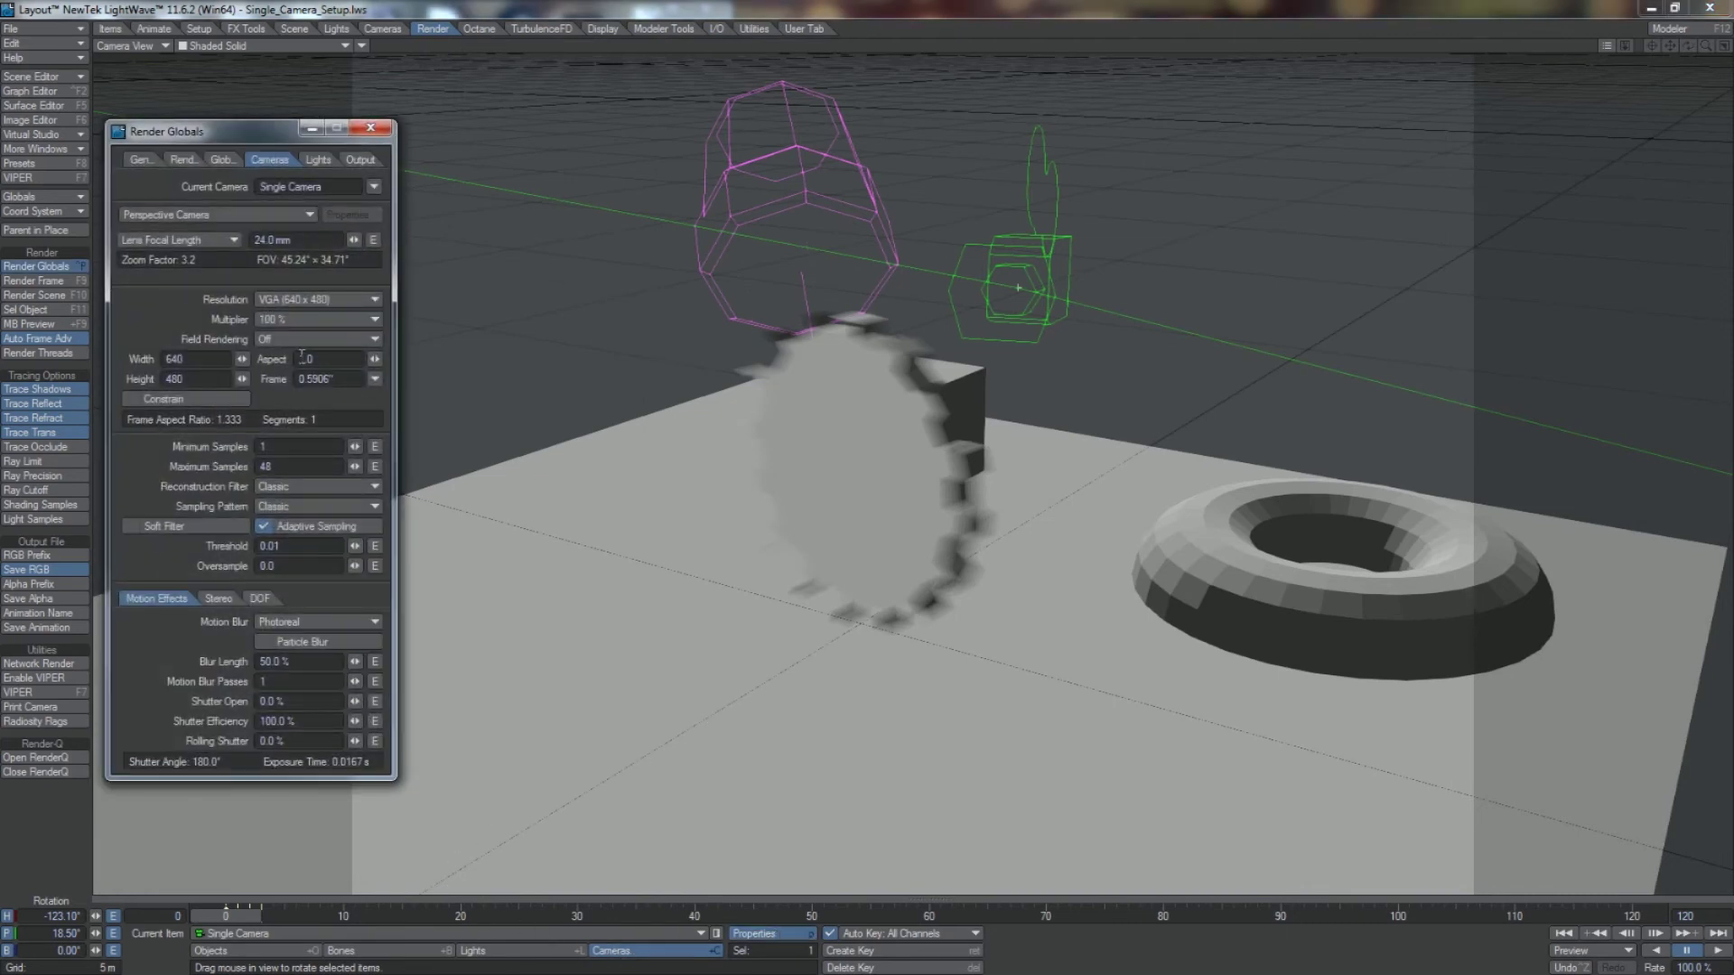
{"action": "left_click", "coordinate": [316, 319]}
{"action": "left_click", "coordinate": [320, 338]}
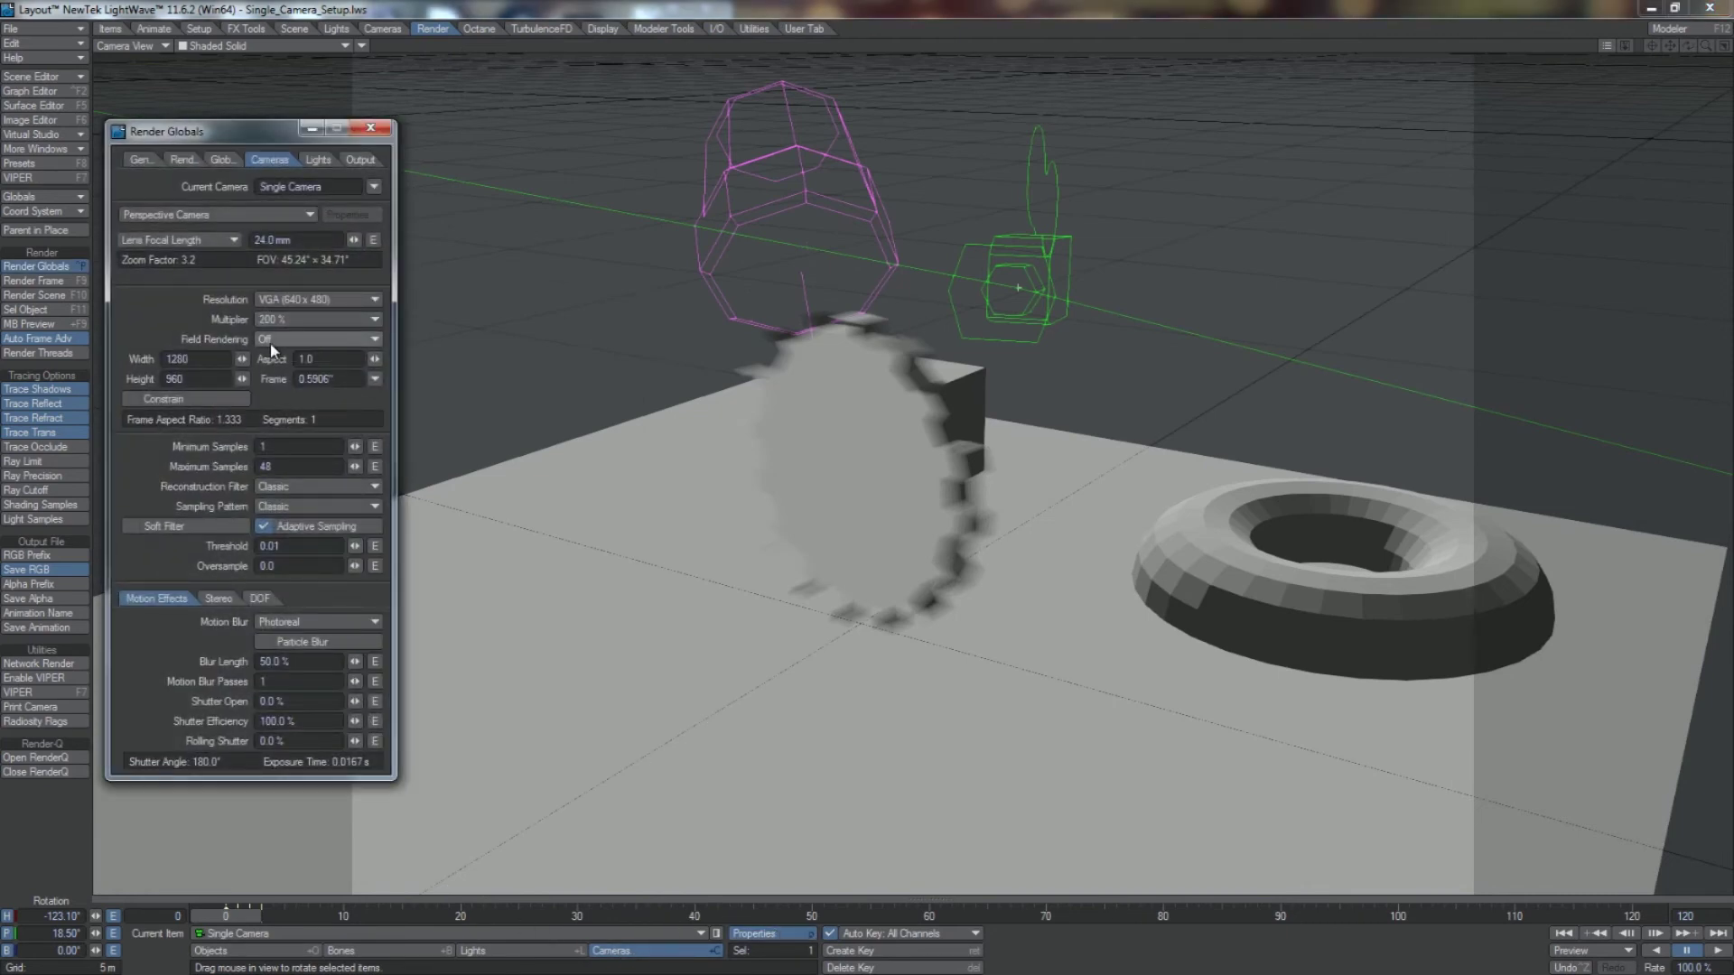
{"action": "left_click", "coordinate": [370, 127]}
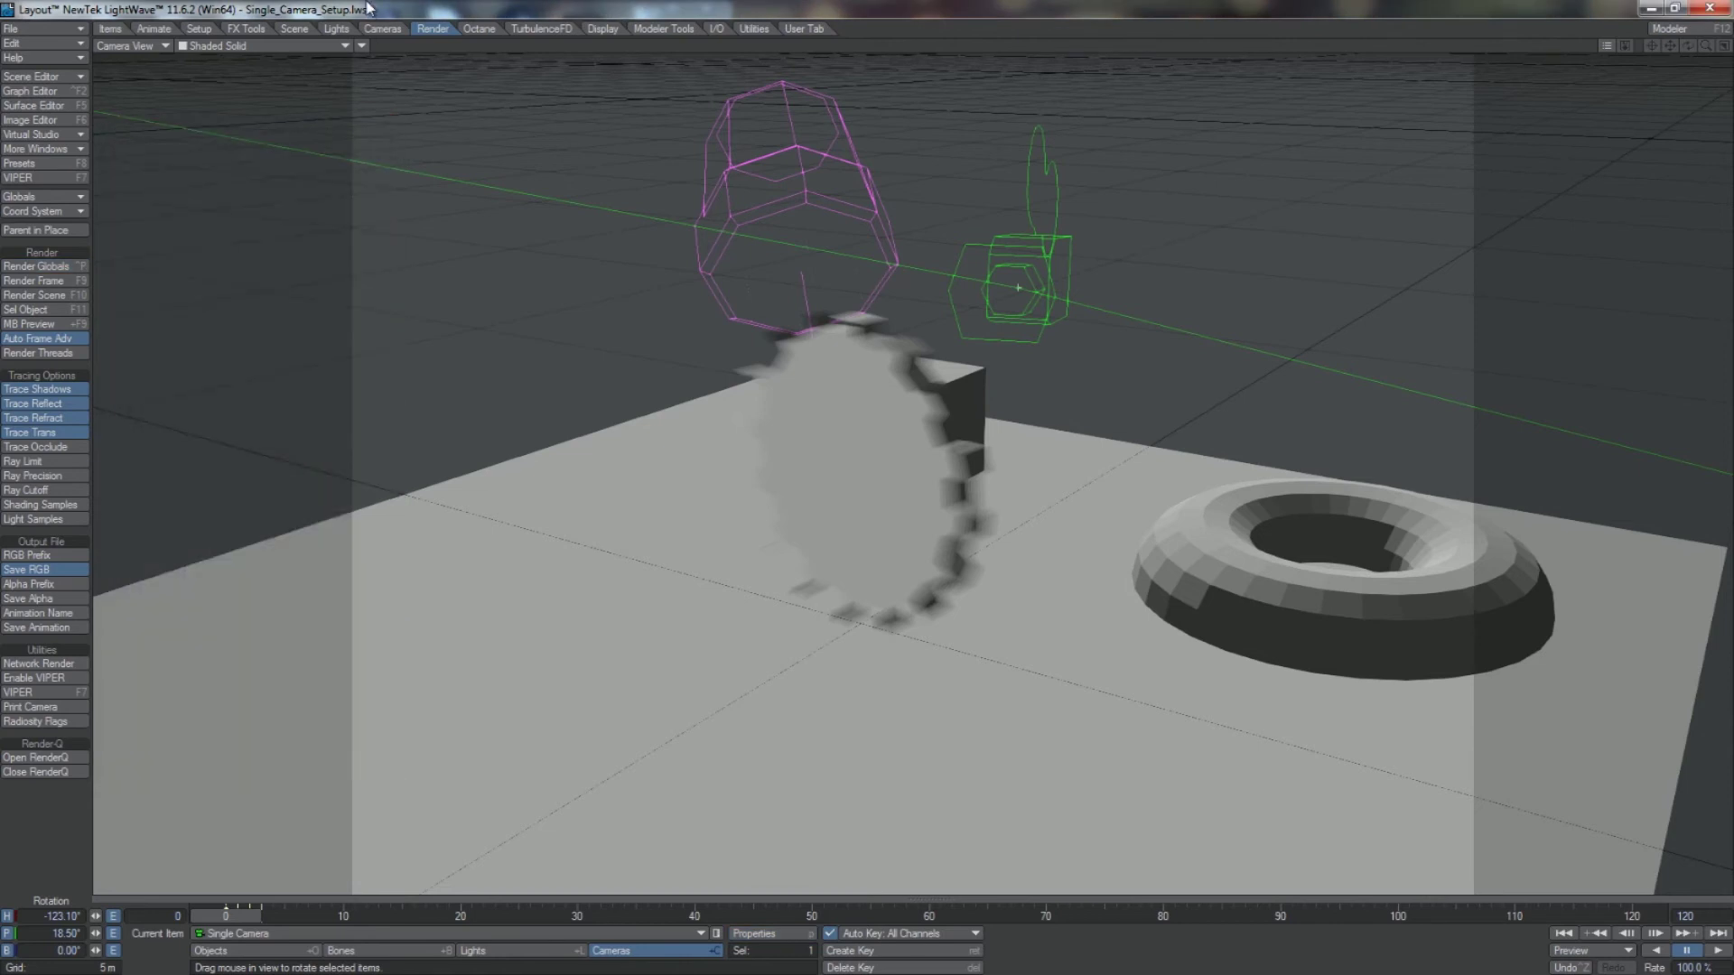
Render the frame sequence again at the doubled resolution, keeping the render display on.
{"action": "key", "text": "F10"}
{"action": "left_click", "coordinate": [818, 220]}
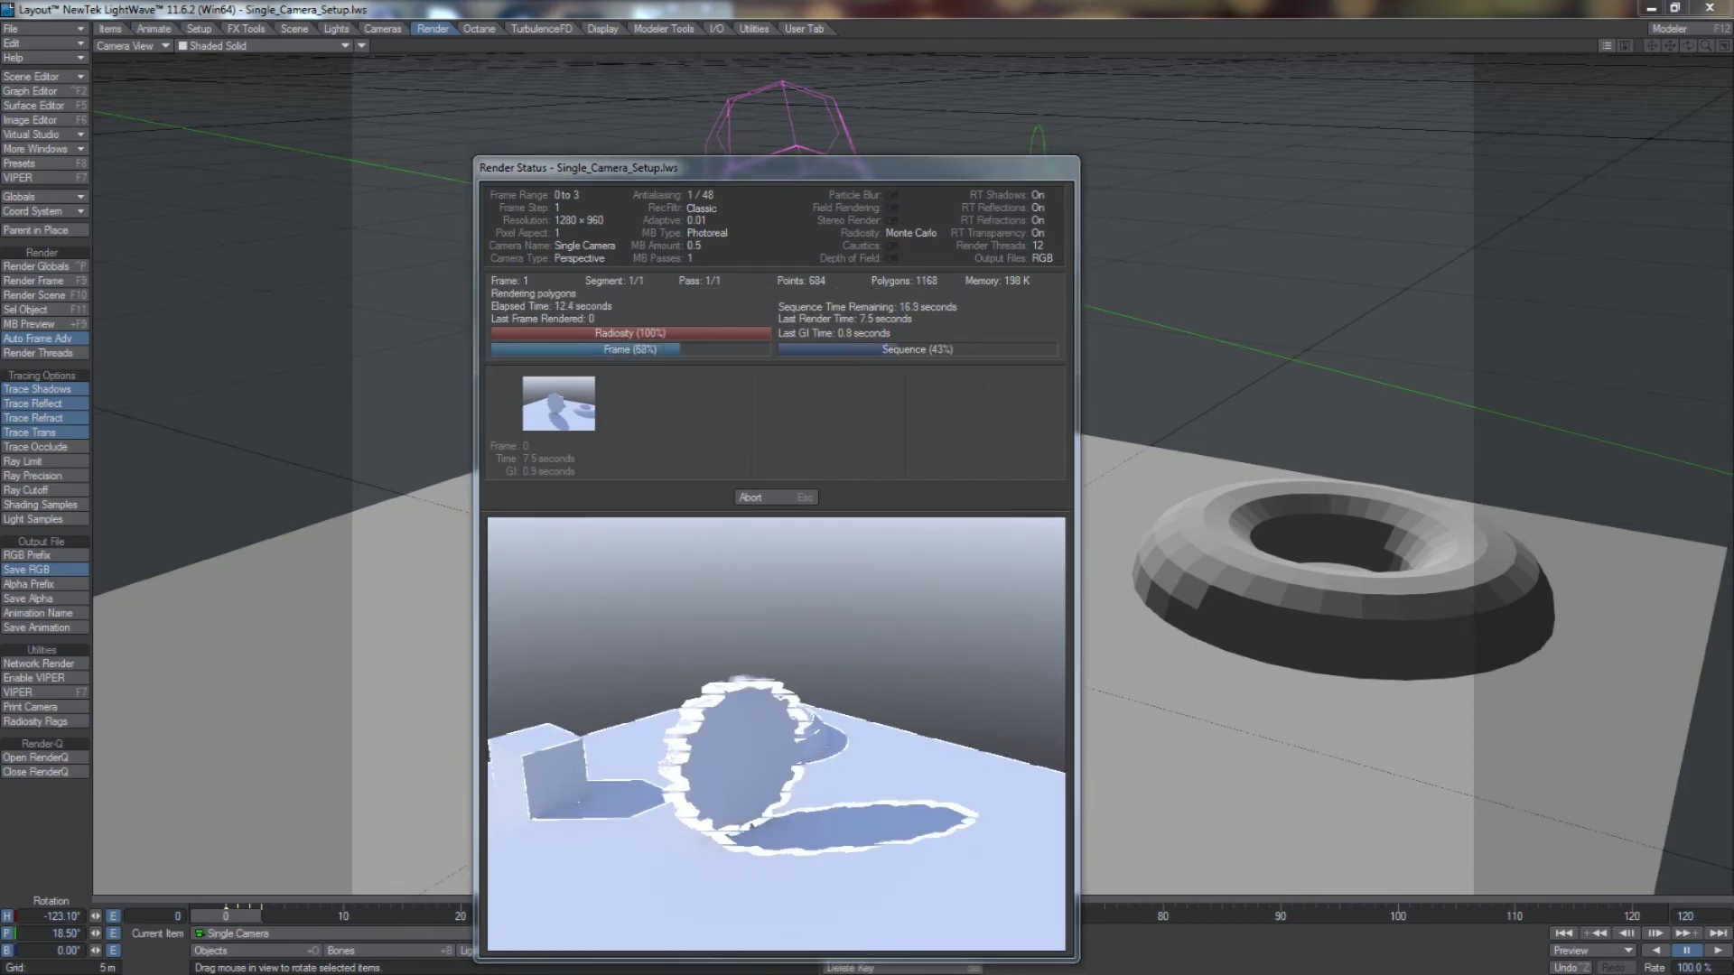
Switch to the file manager showing the Renders folder and view Single_Camera_Setup_rgb_0000.png.
{"action": "key", "text": "alt+Tab"}
{"action": "left_click", "coordinate": [734, 502]}
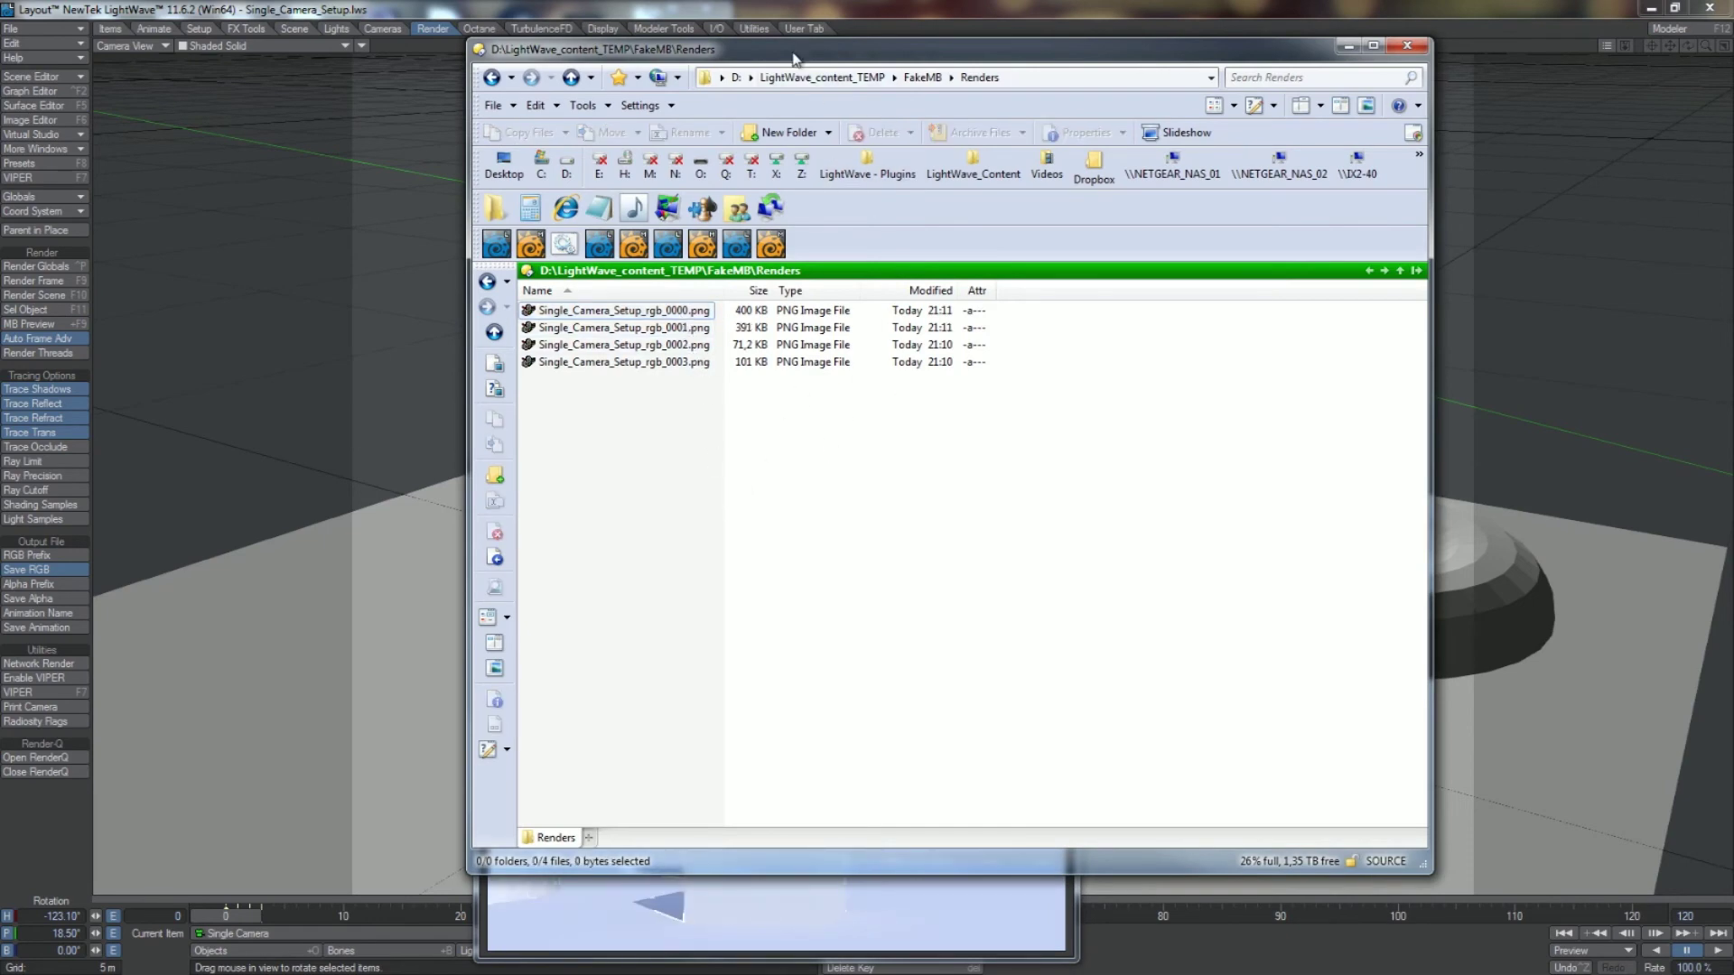
{"action": "left_click_drag", "start_coordinate": [794, 54], "coordinate": [1112, 69]}
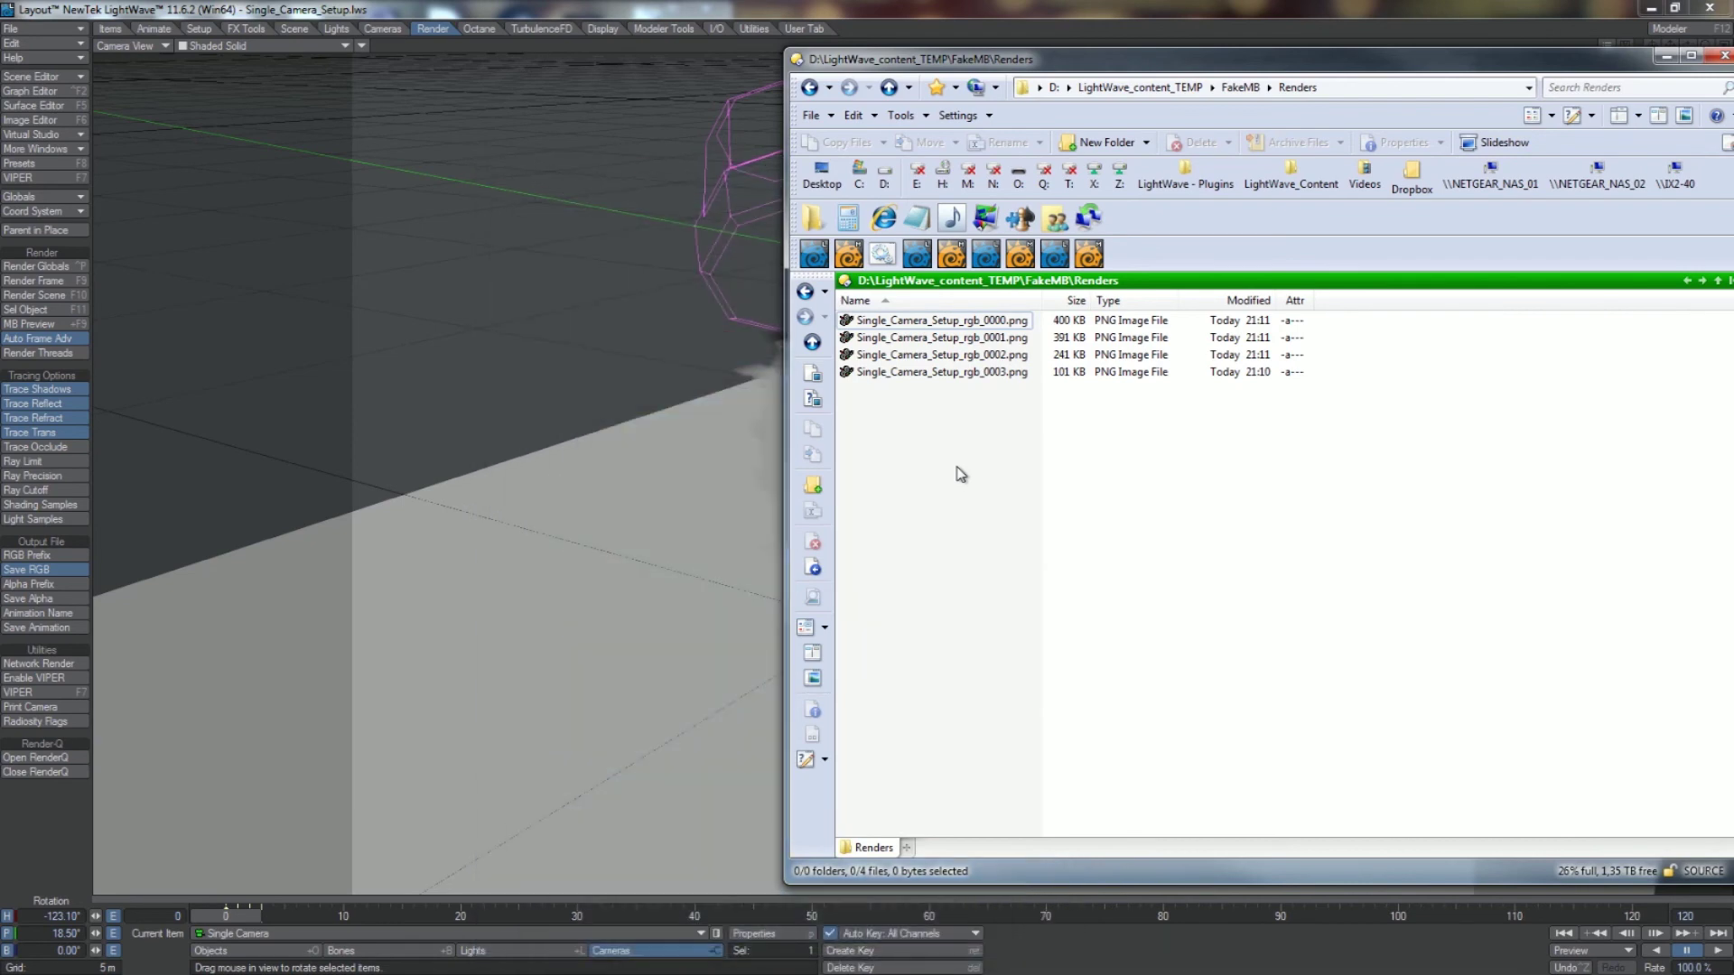
{"action": "double_click", "coordinate": [923, 323]}
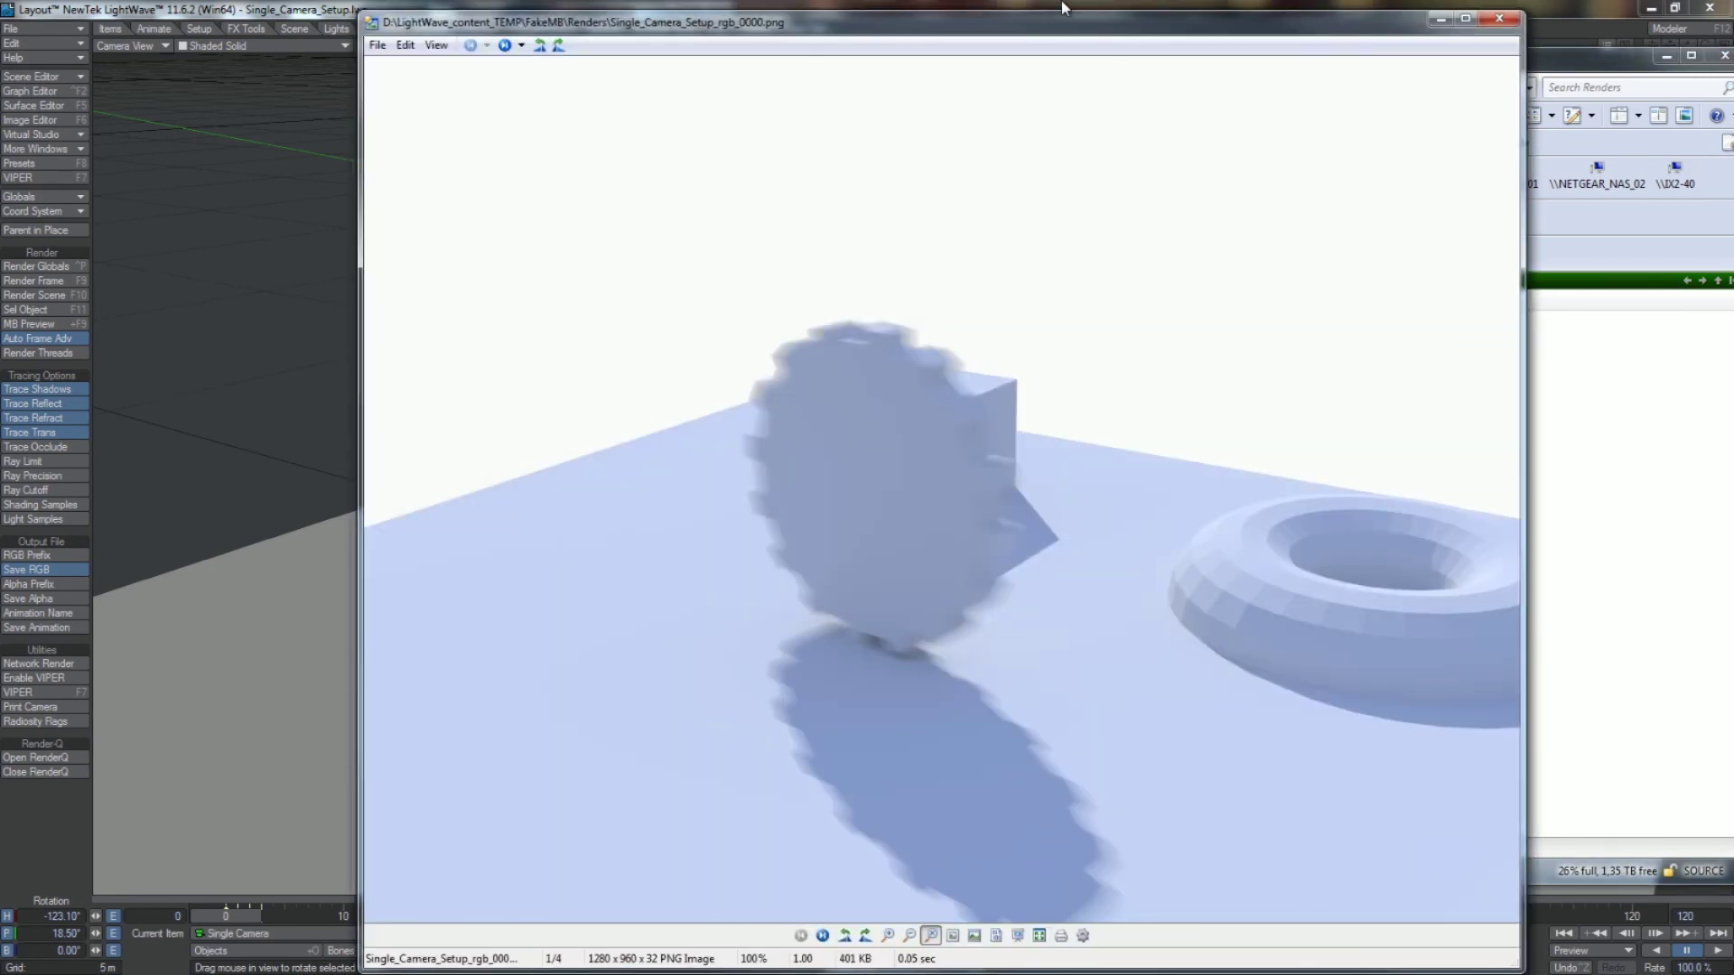
{"action": "left_click_drag", "start_coordinate": [1053, 21], "coordinate": [922, 12]}
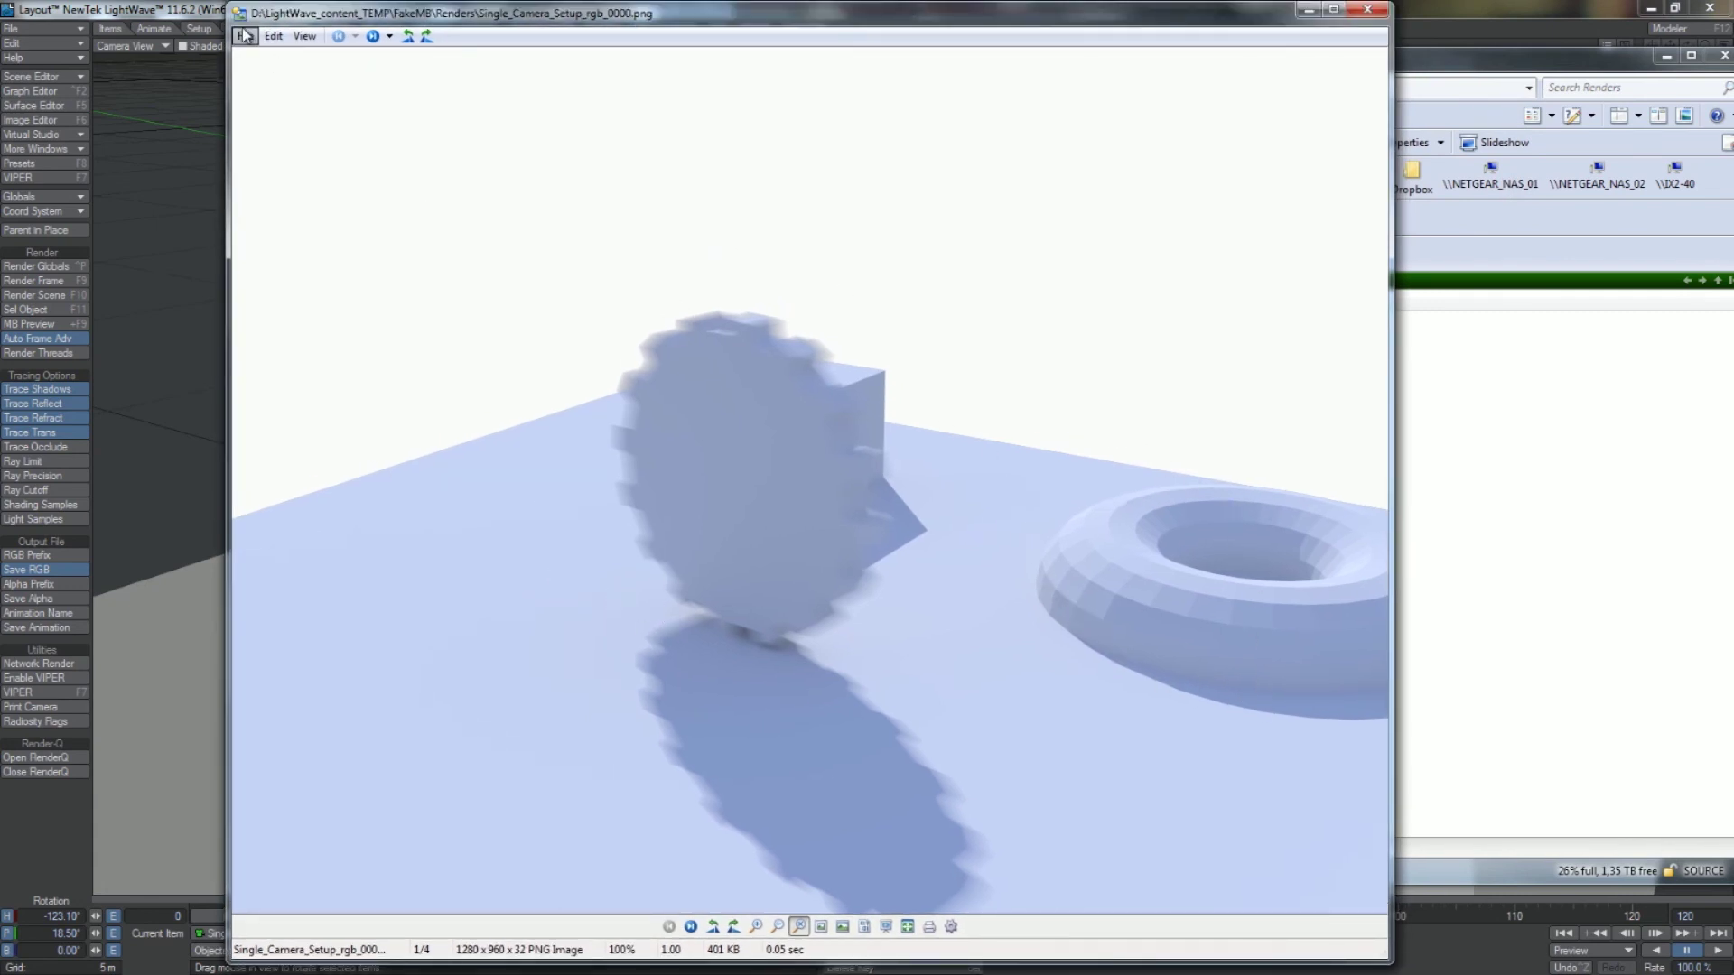
Hide the alpha channel in the image viewer and review the renders Single_Camera_Setup_rgb_0000.png to 0003.png.
{"action": "left_click", "coordinate": [304, 36]}
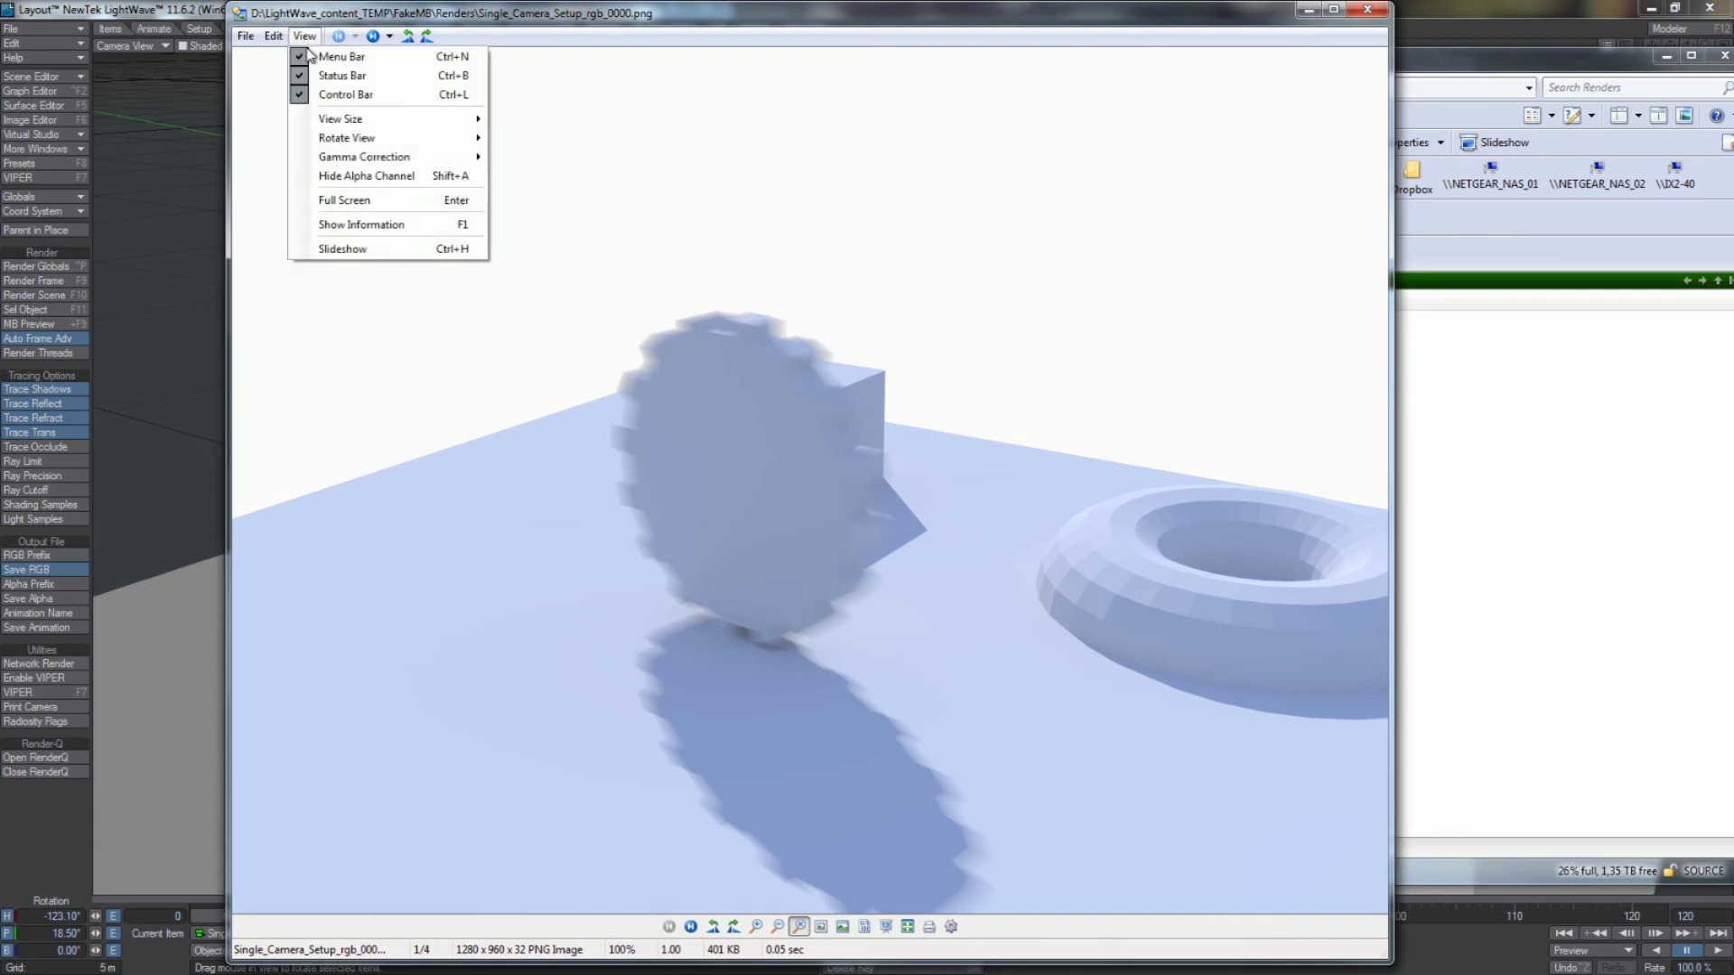
{"action": "left_click", "coordinate": [348, 176]}
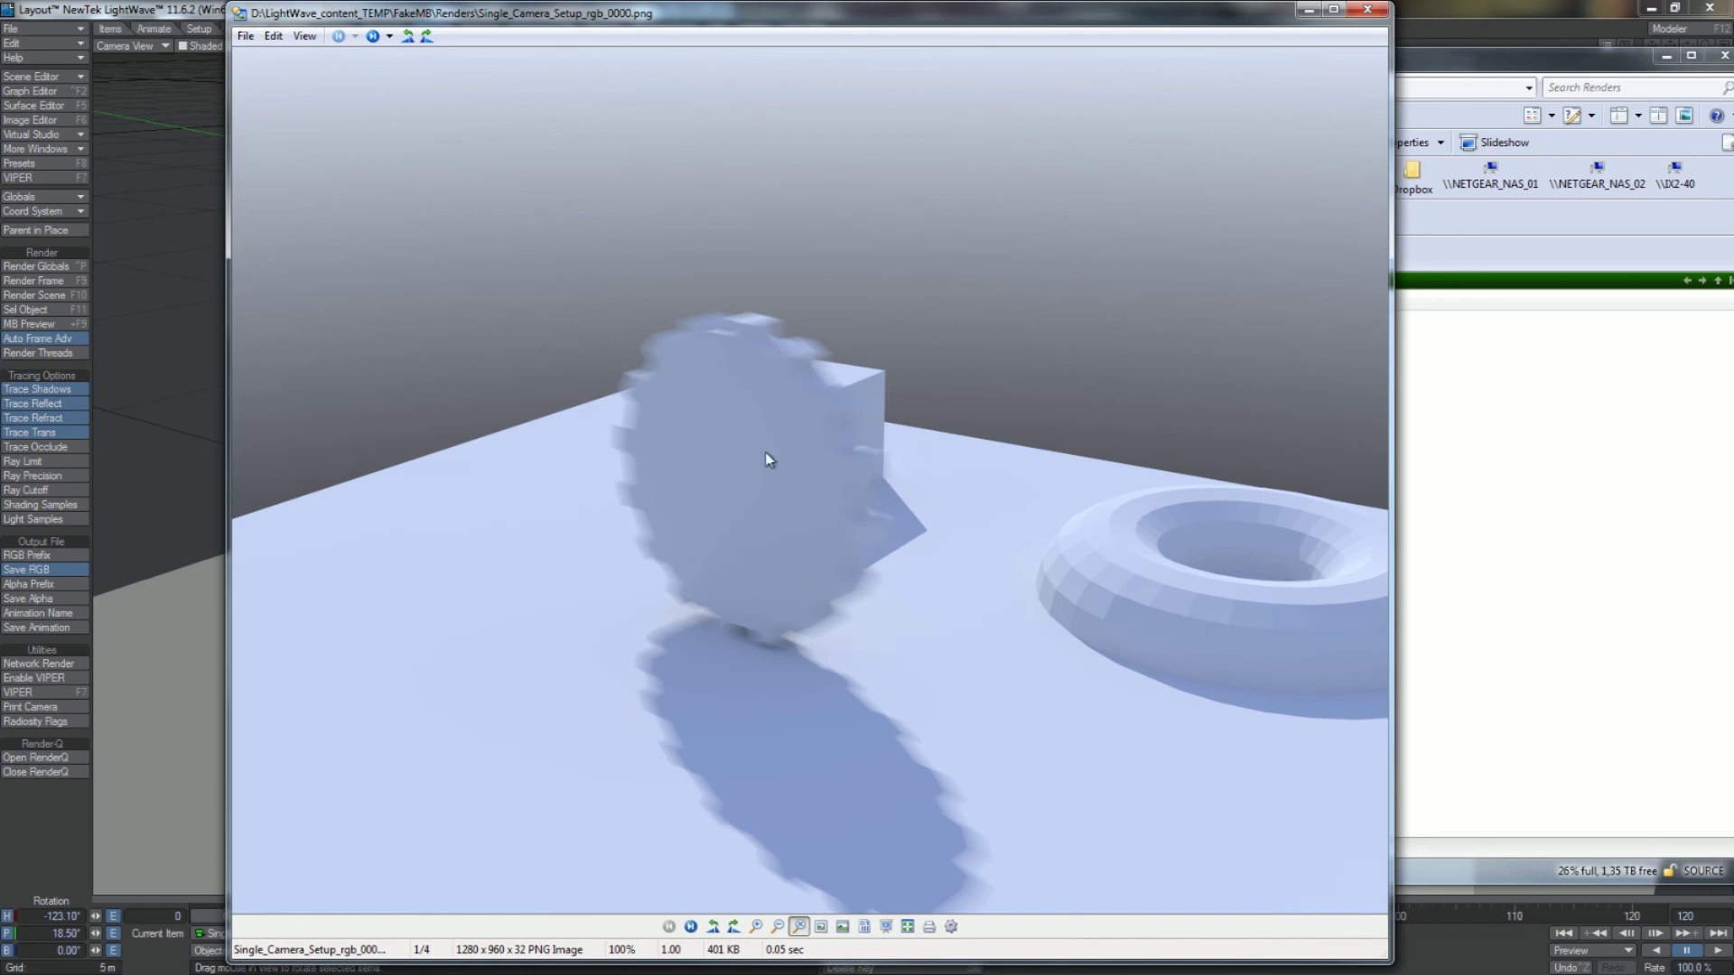
{"action": "key", "text": "Right"}
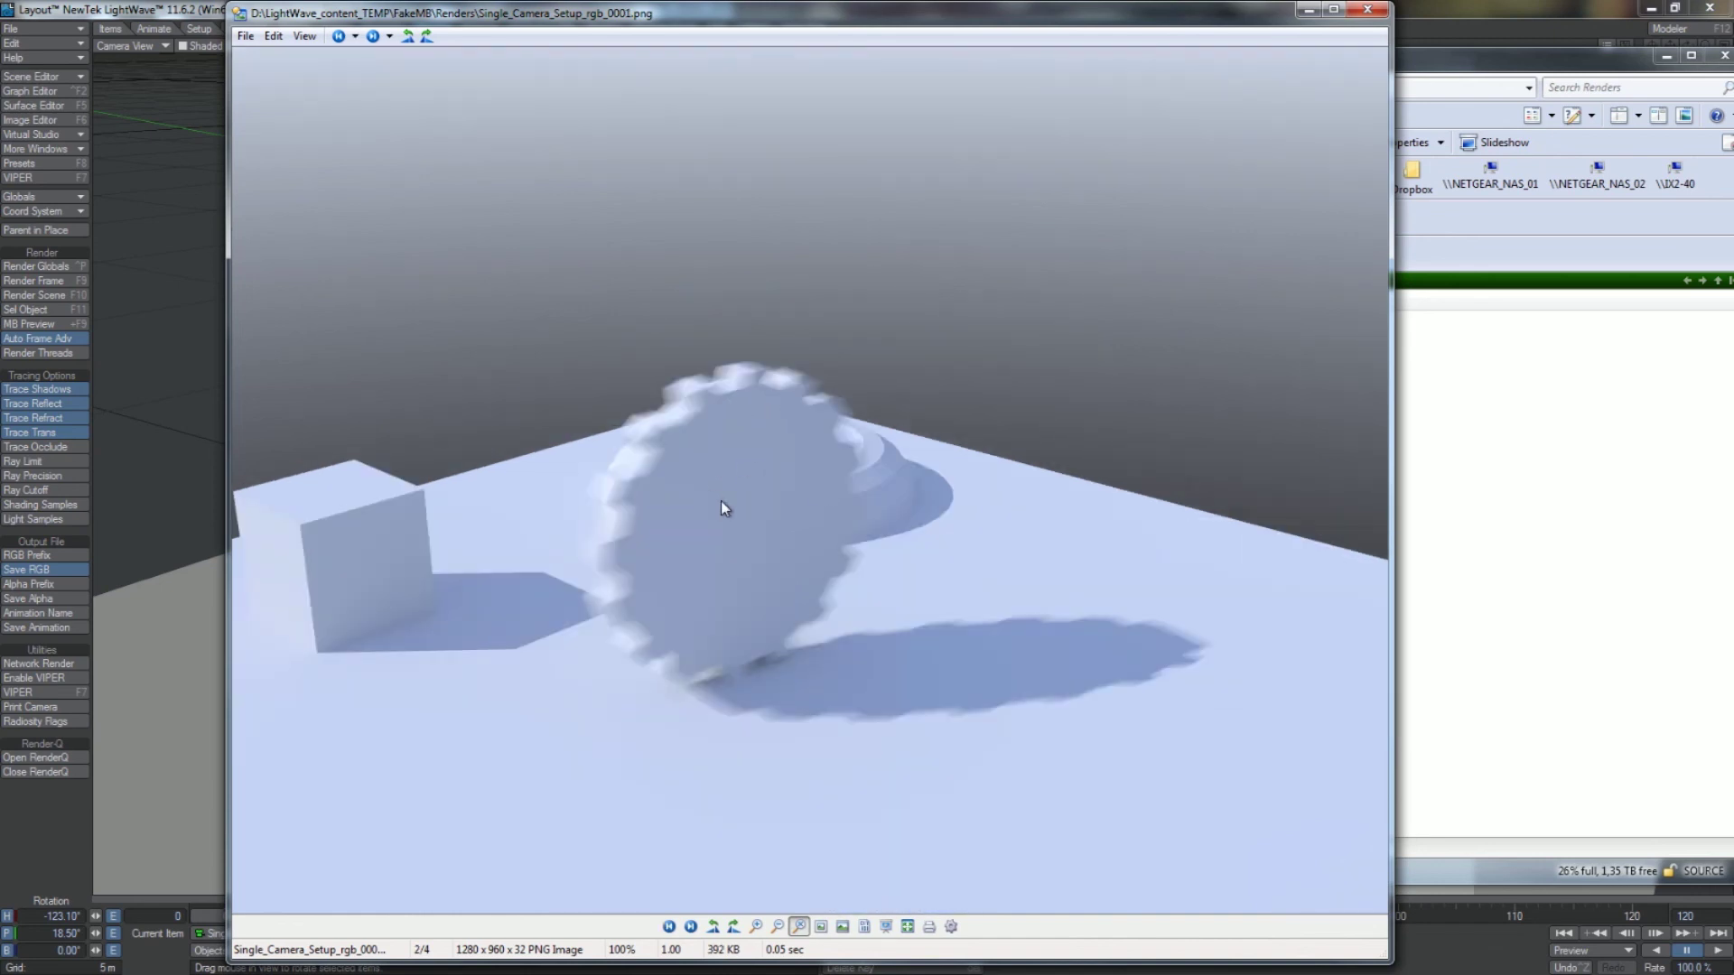
{"action": "key", "text": "Right"}
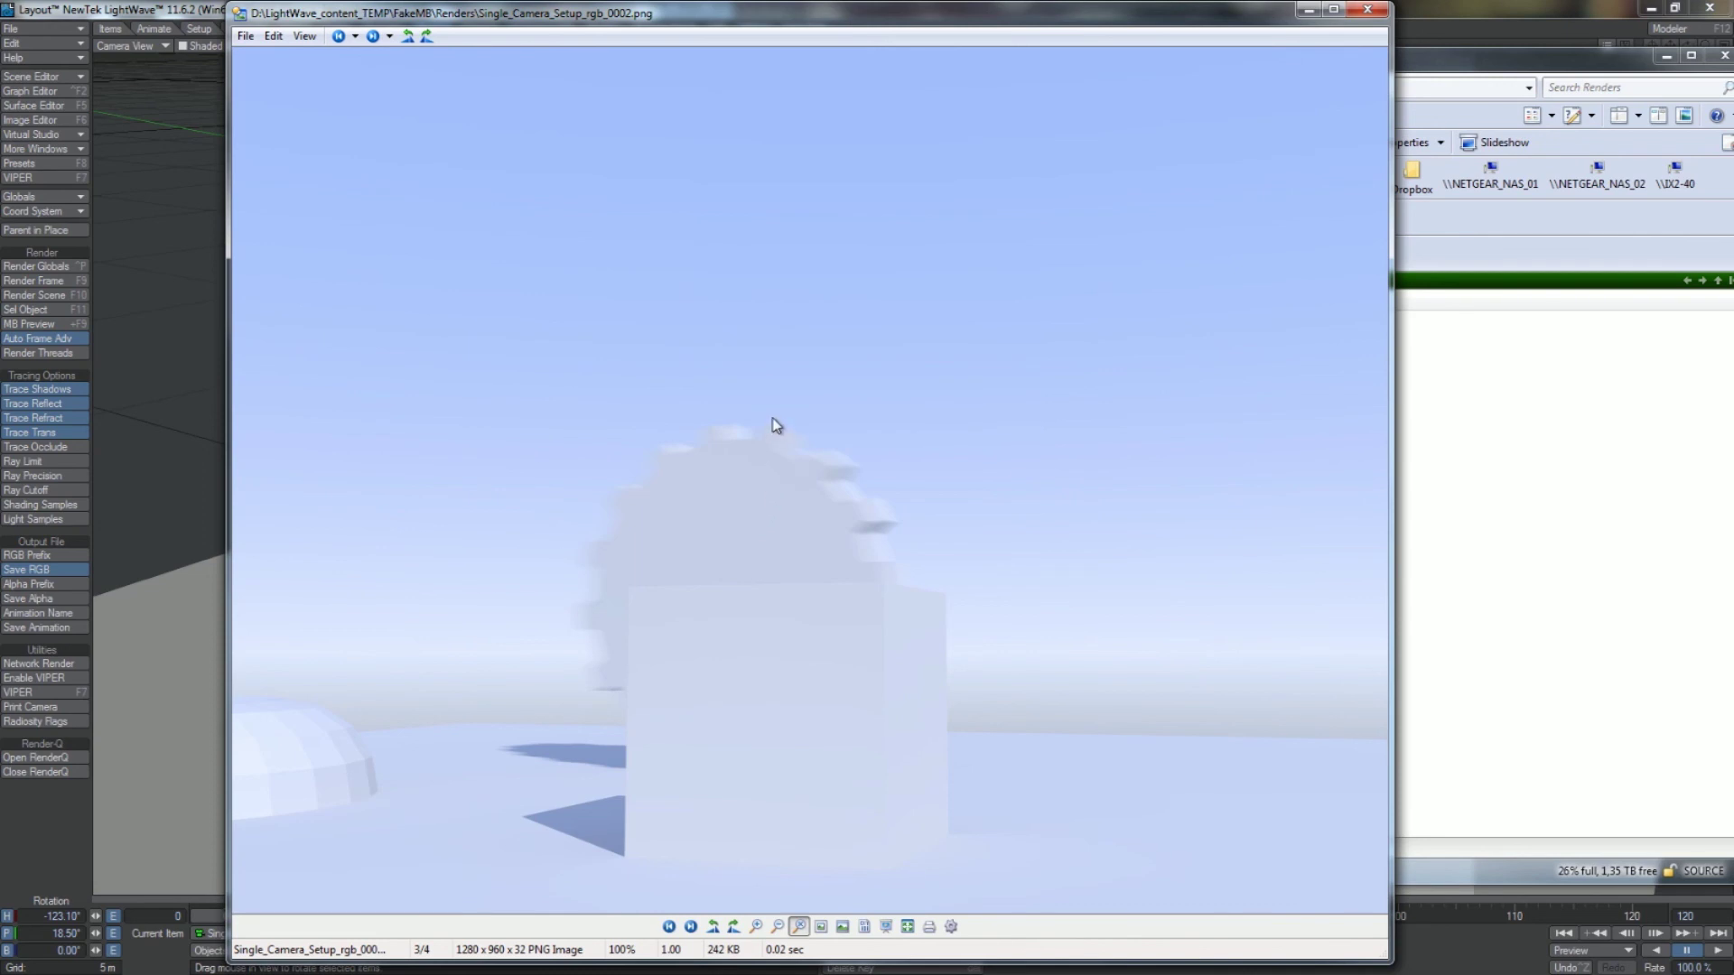
{"action": "key", "text": "Right"}
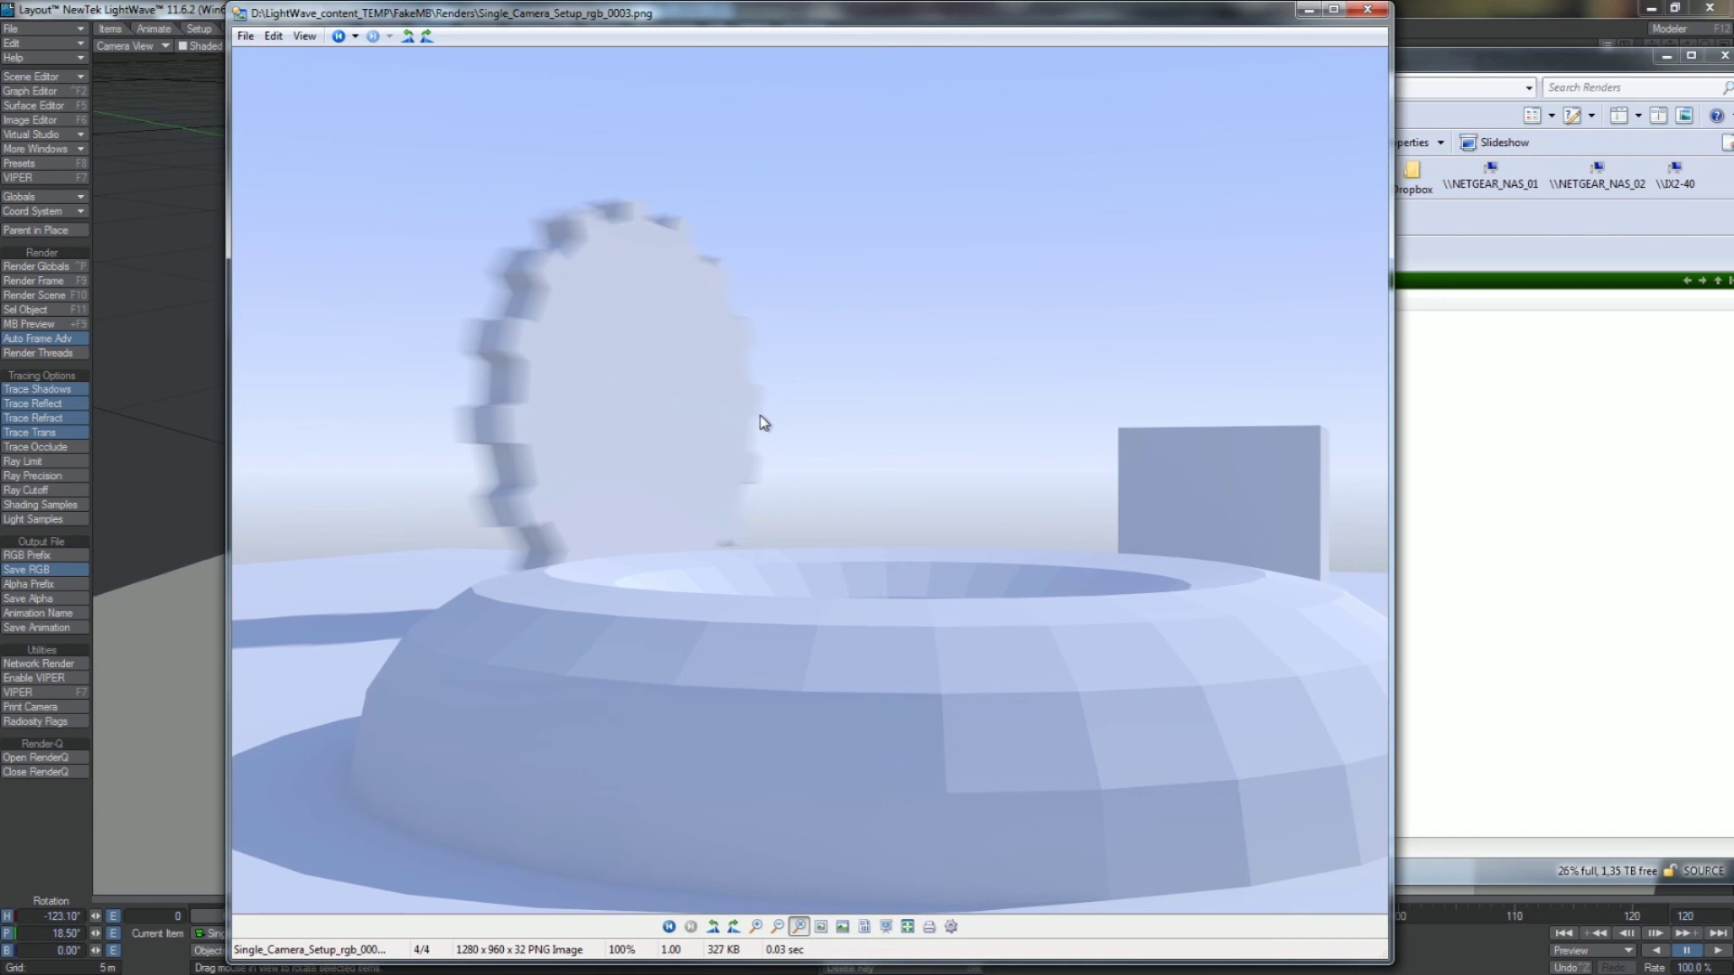
Close the image viewer, clear the file selection in the Renders folder and switch back to LightWave Layout.
{"action": "left_click", "coordinate": [1367, 9]}
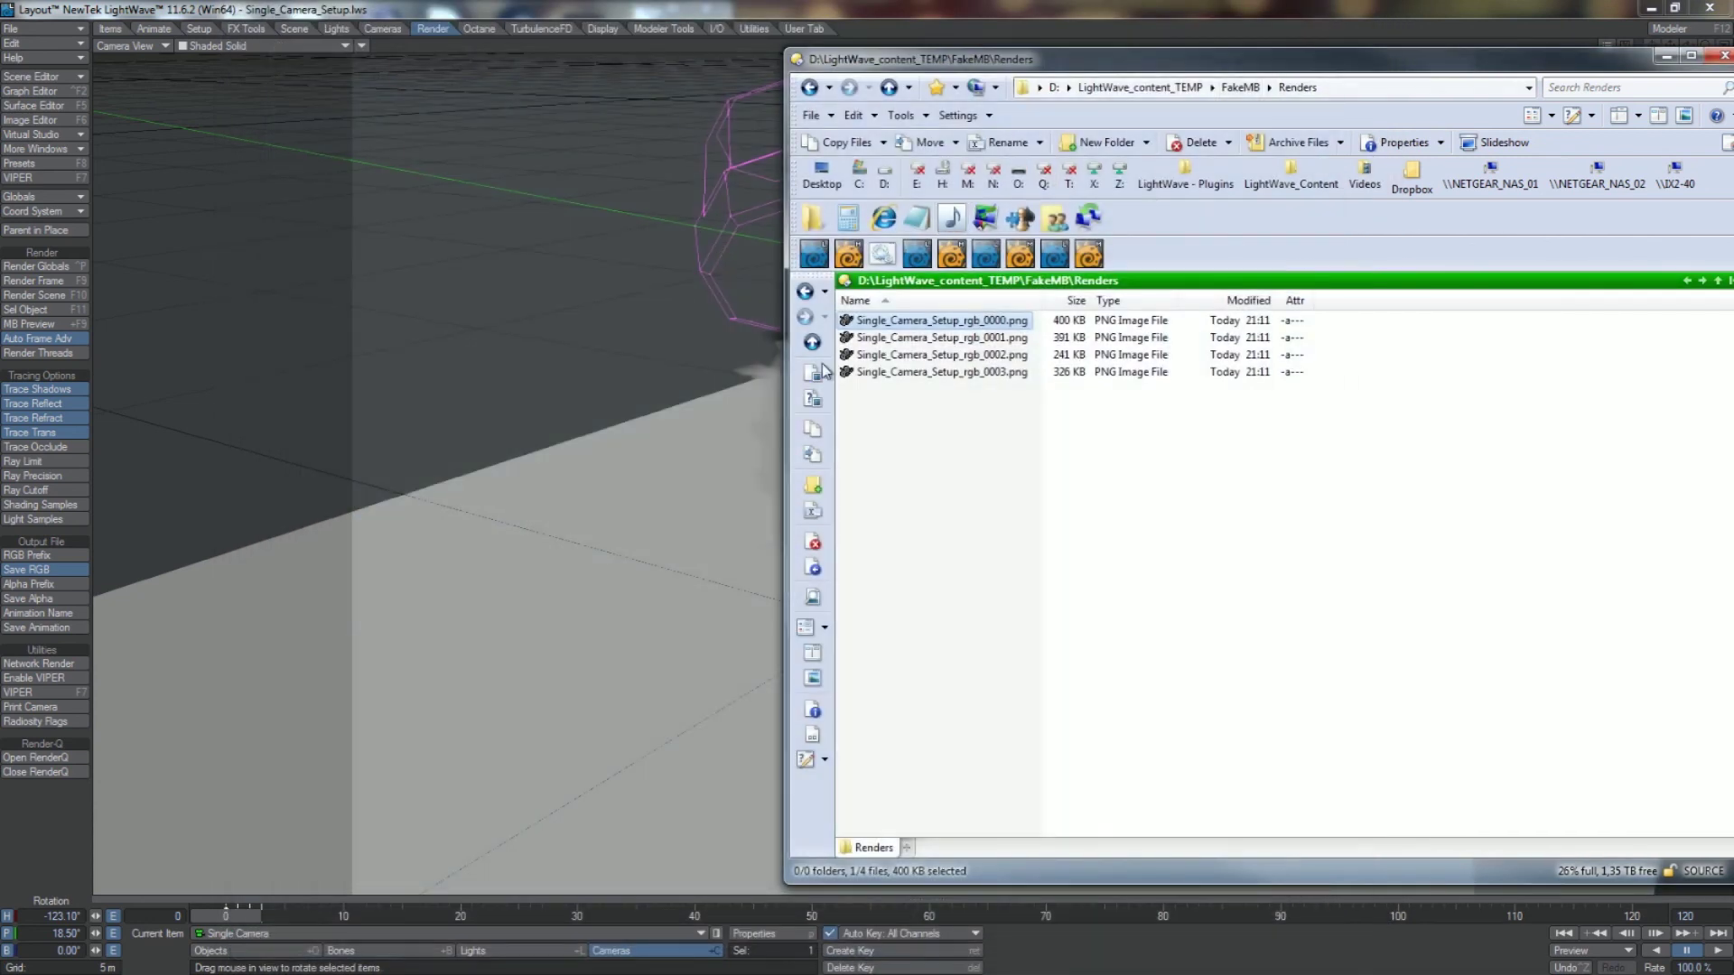
{"action": "left_click", "coordinate": [935, 492]}
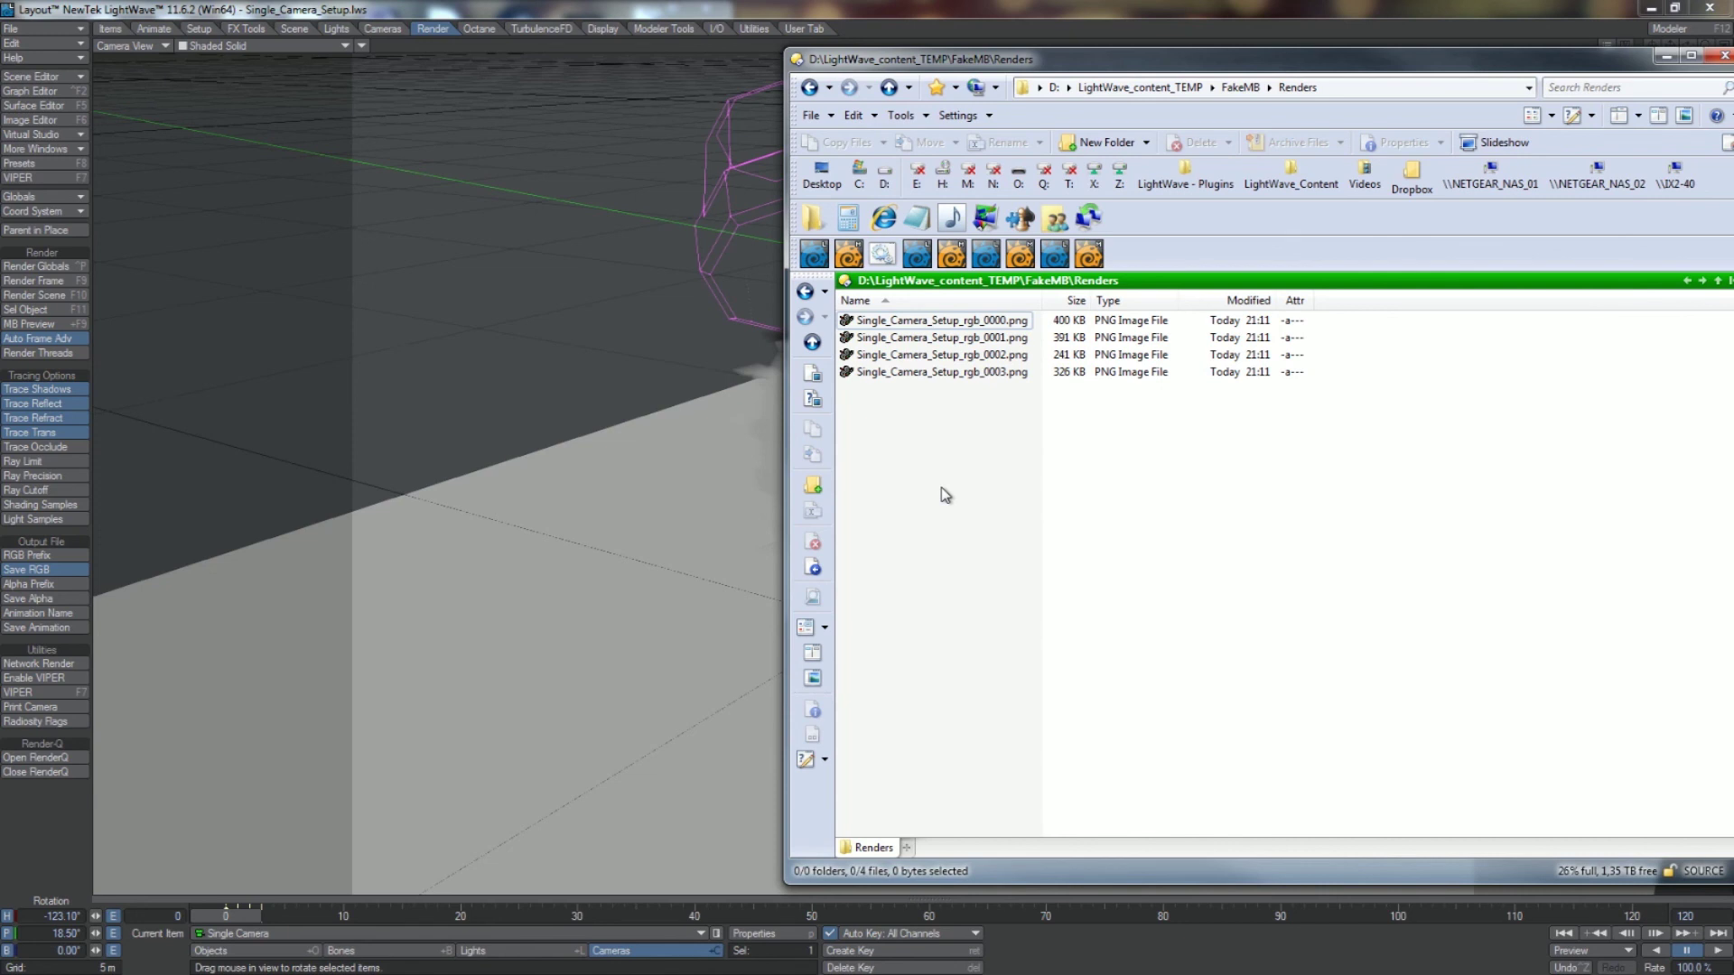
{"action": "left_click", "coordinate": [936, 9]}
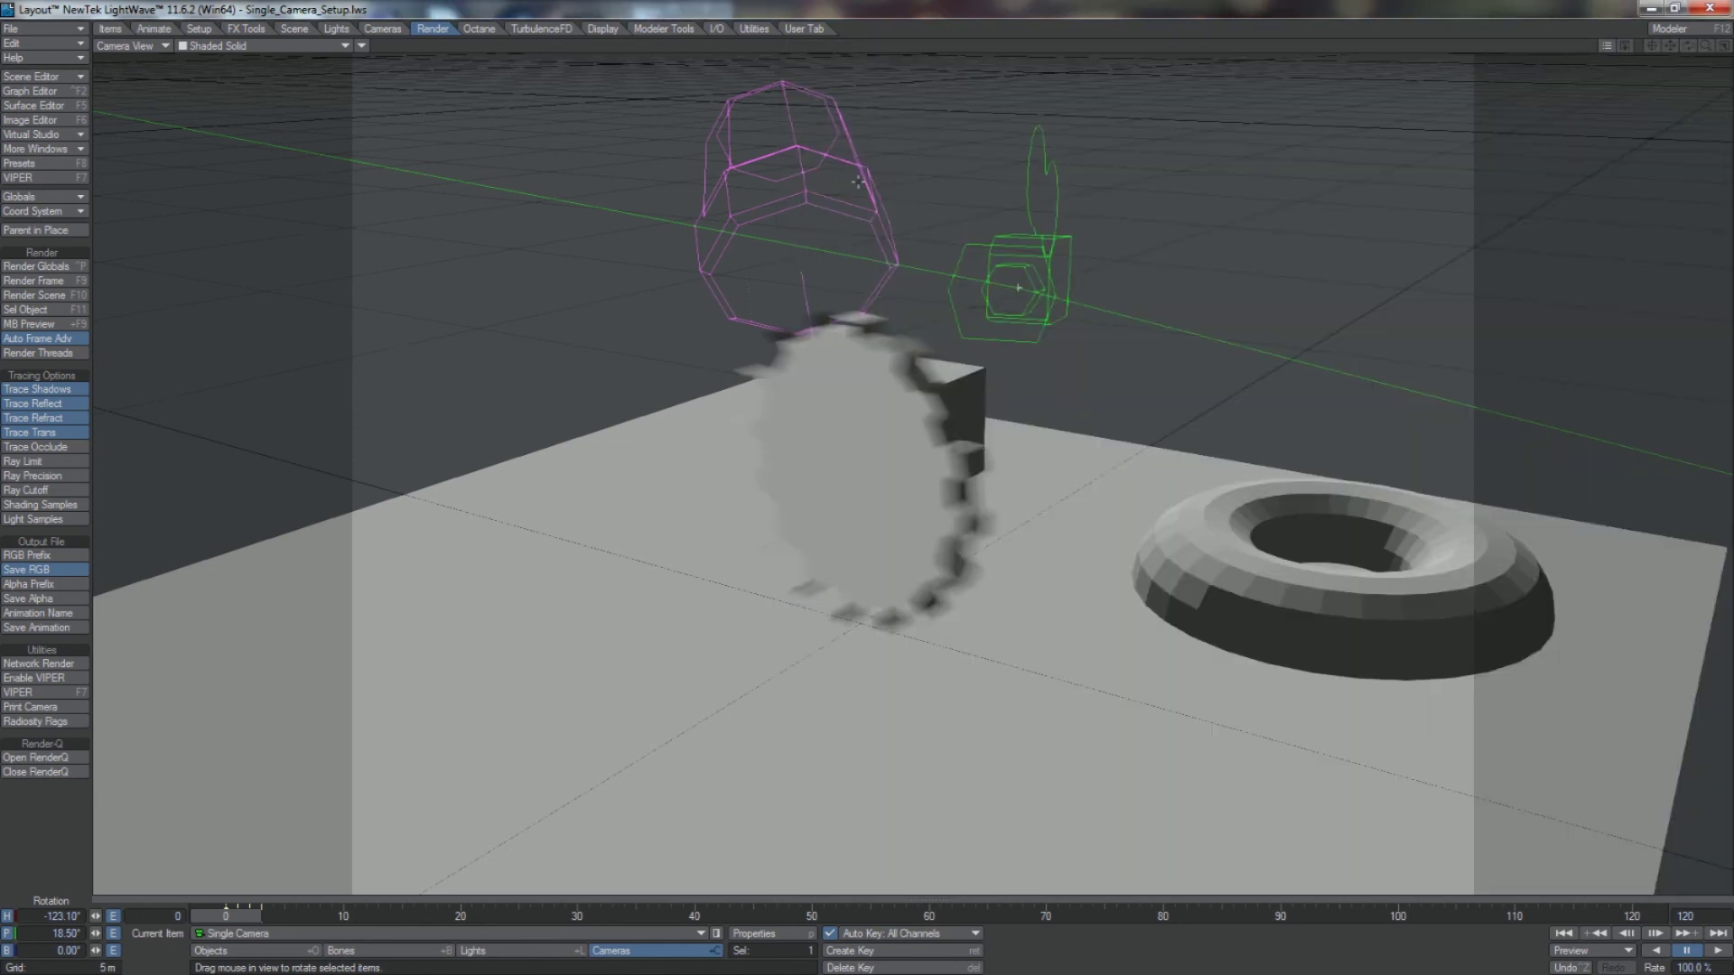